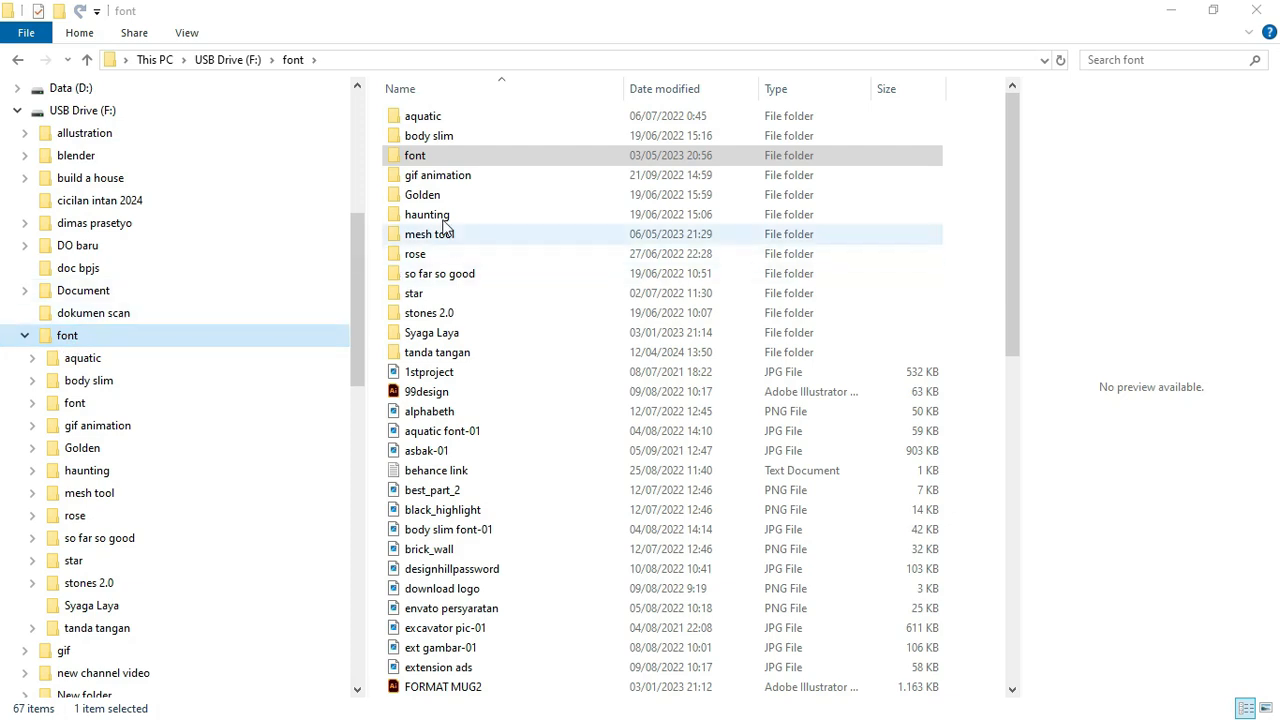
Open the tanda tangan folder inside the font folder to reveal the Tanda Tangan font file.
left_click(432, 159)
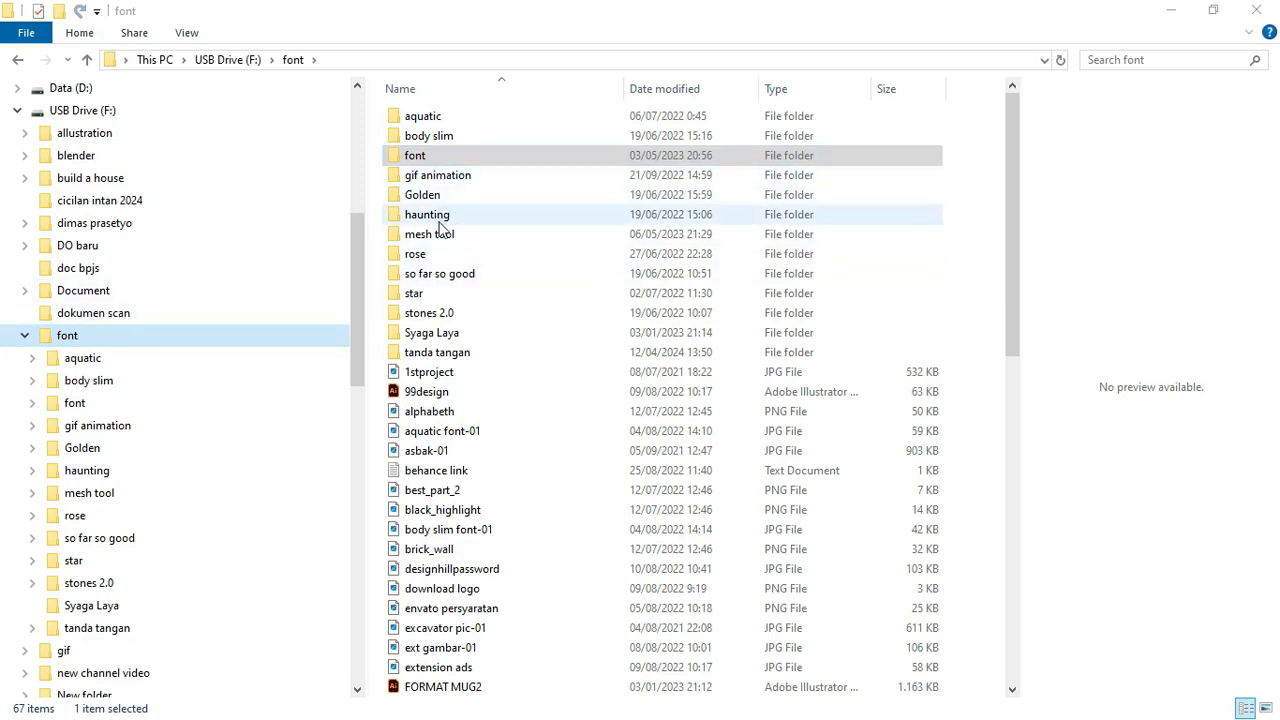
double_click(447, 356)
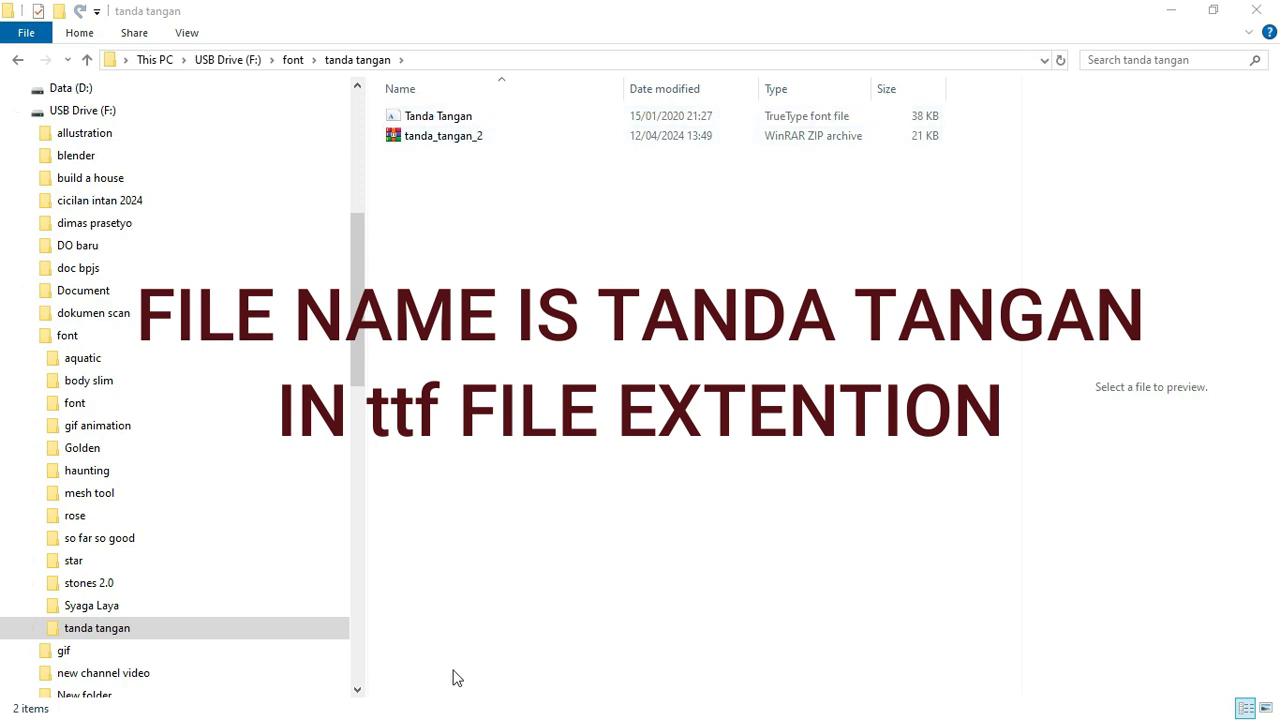
key("super")
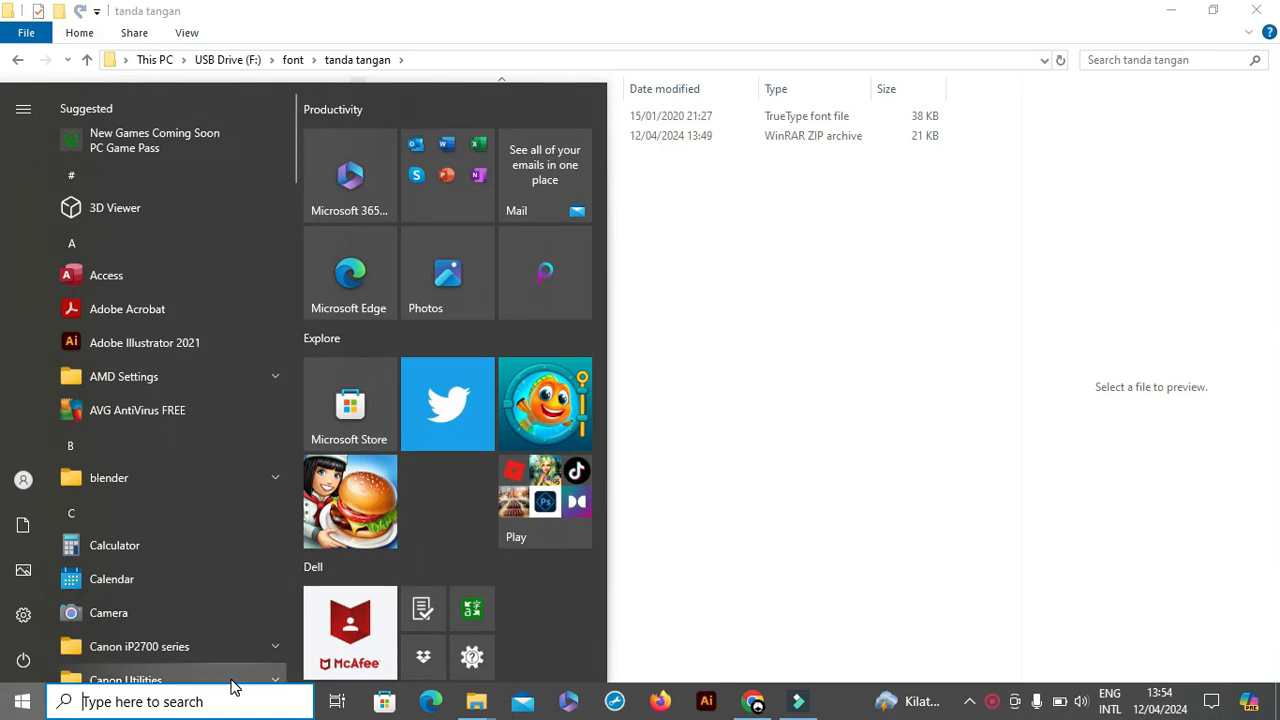
Launch Windows Settings from the Start menu's left rail.
left_click(23, 700)
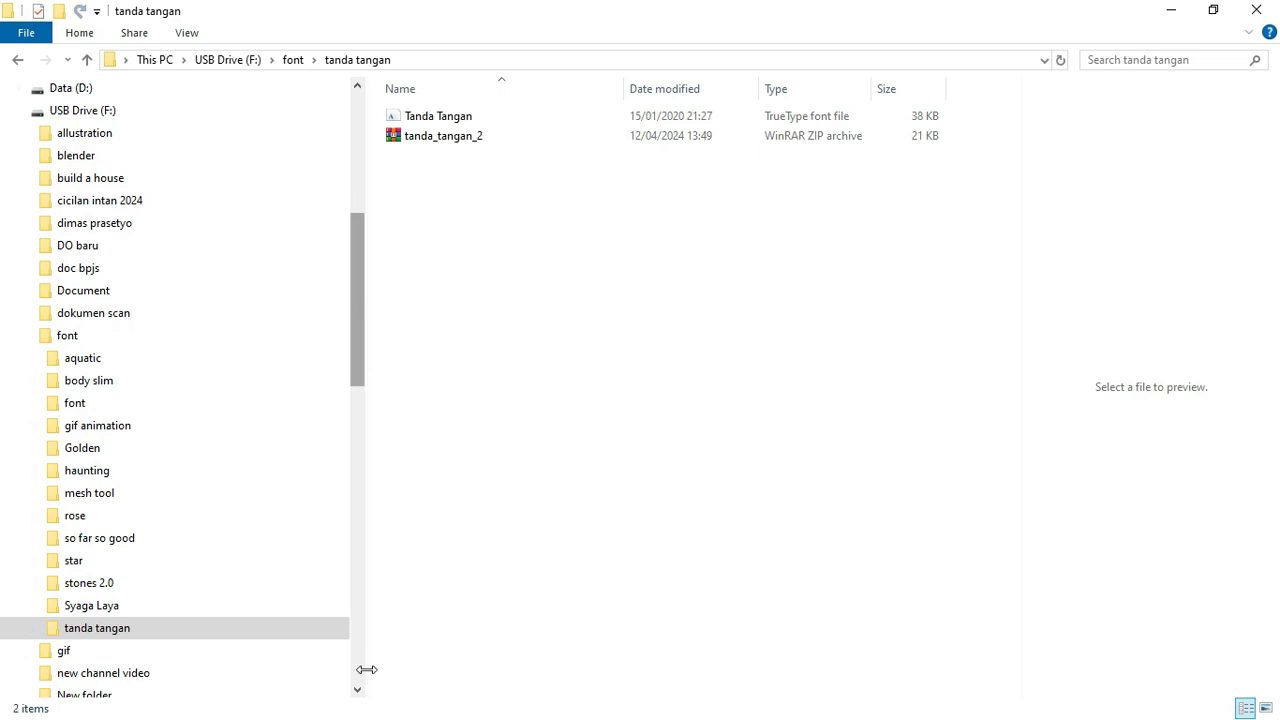
left_click_drag(360, 337, 376, 683)
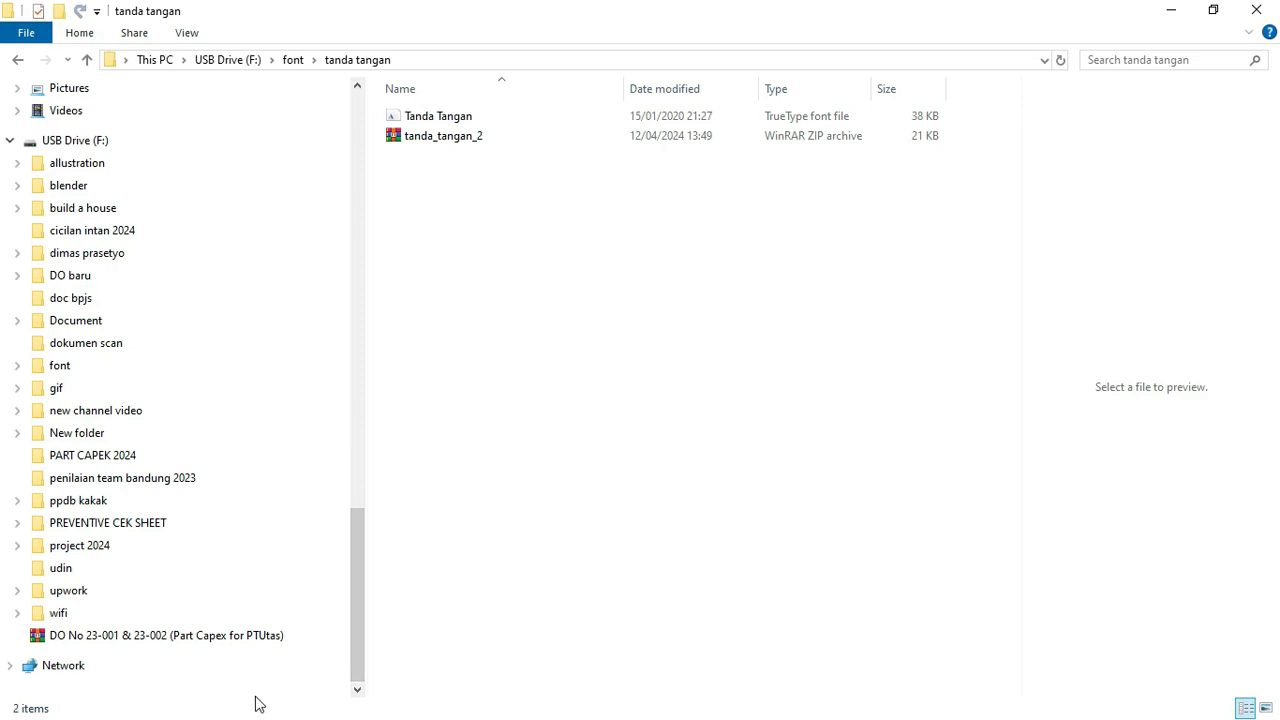
key("super")
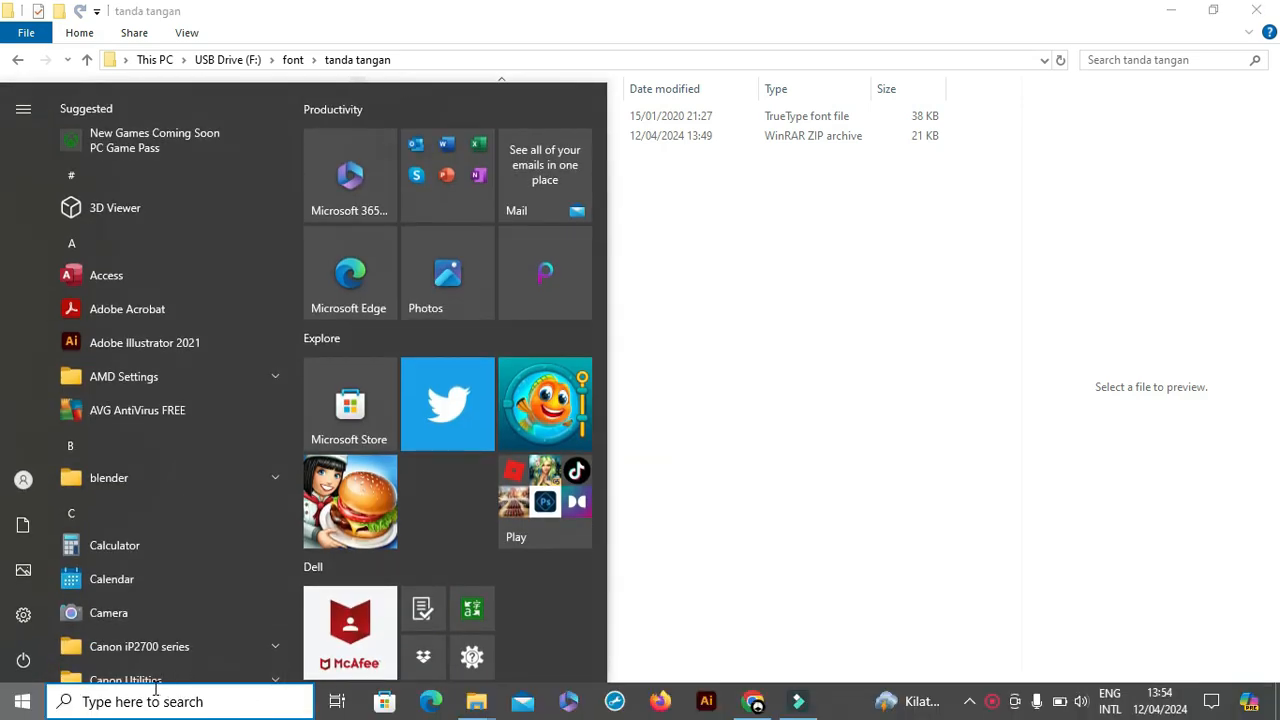
mouse_move(25, 655)
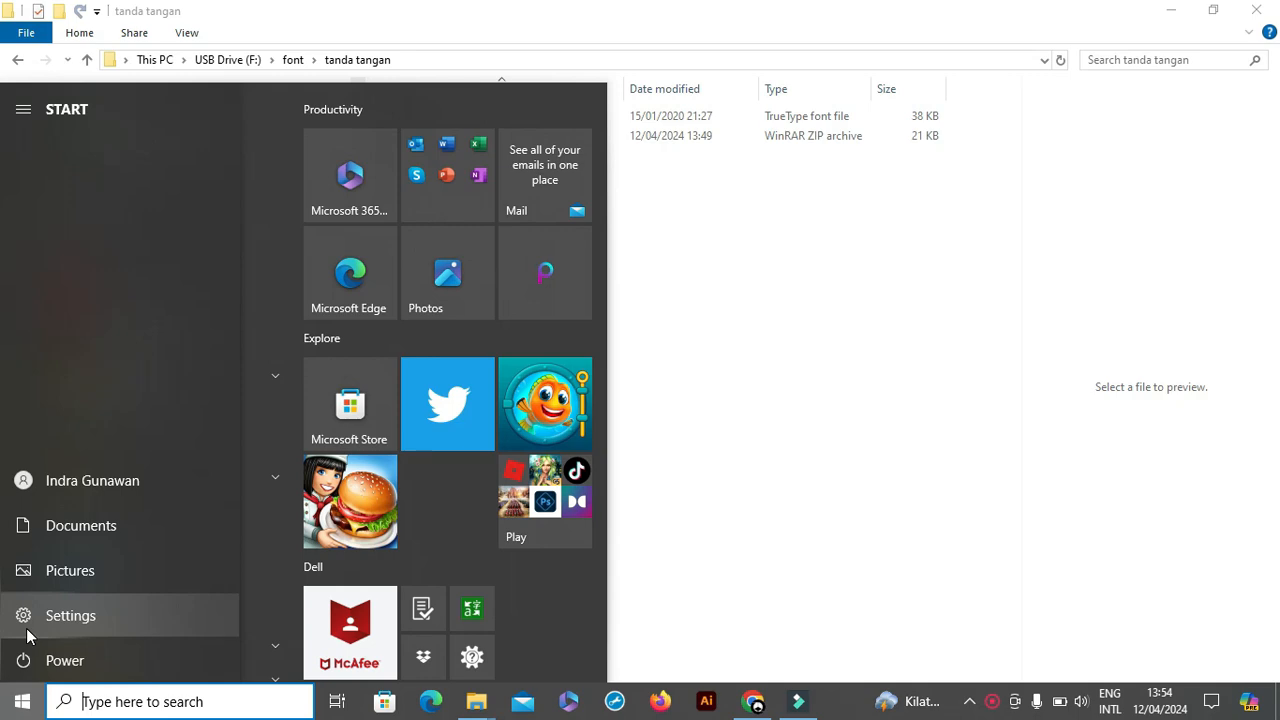
left_click(27, 636)
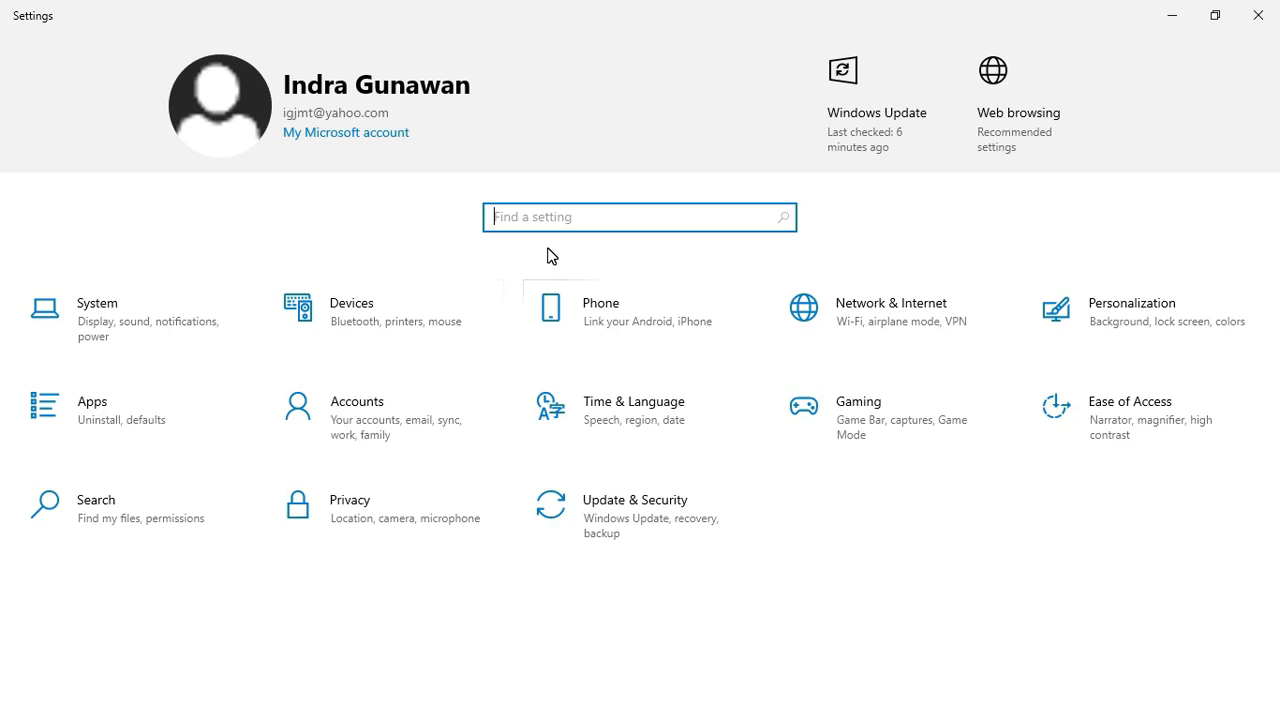
Search 'font' in Settings and go to the Fonts page.
type("font")
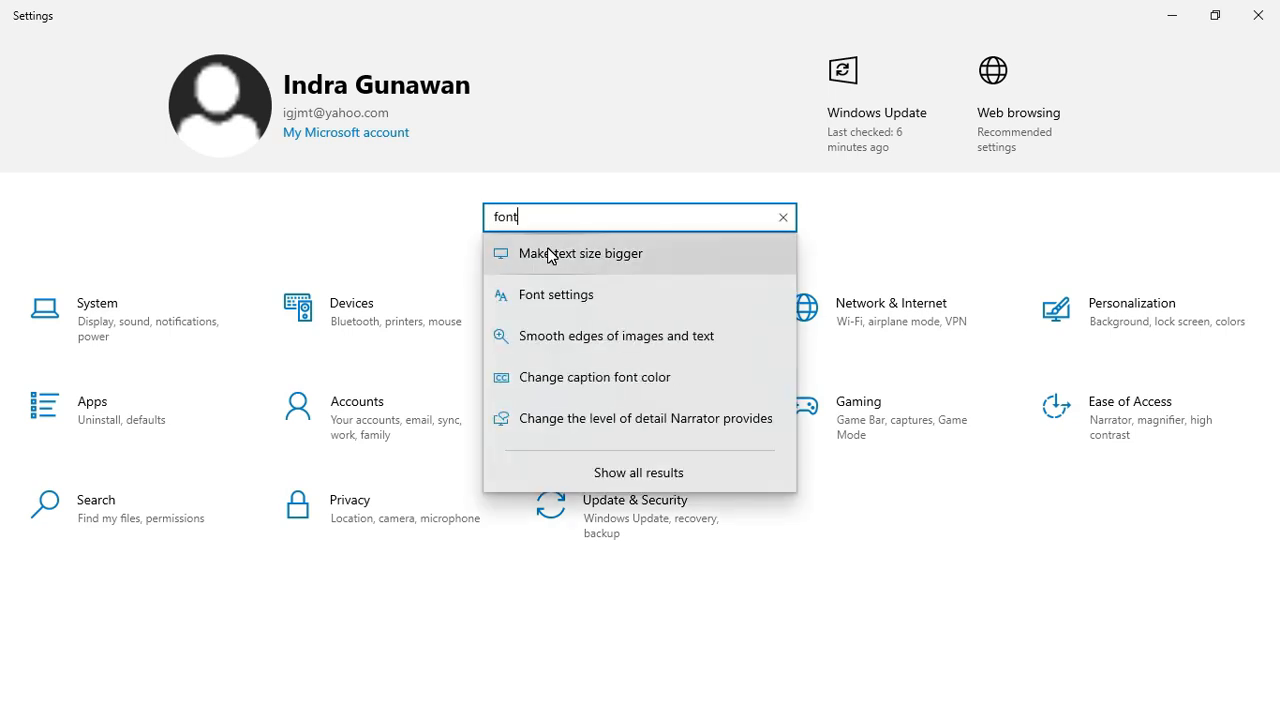
left_click(562, 310)
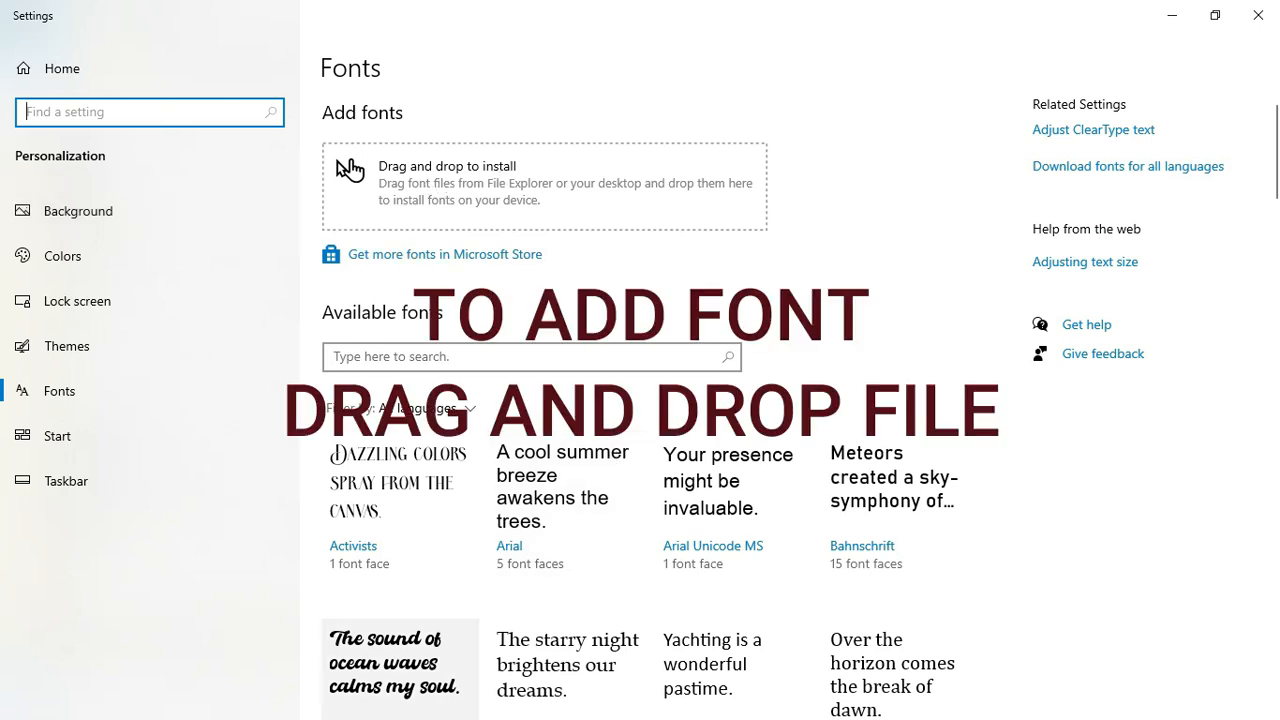
key("super")
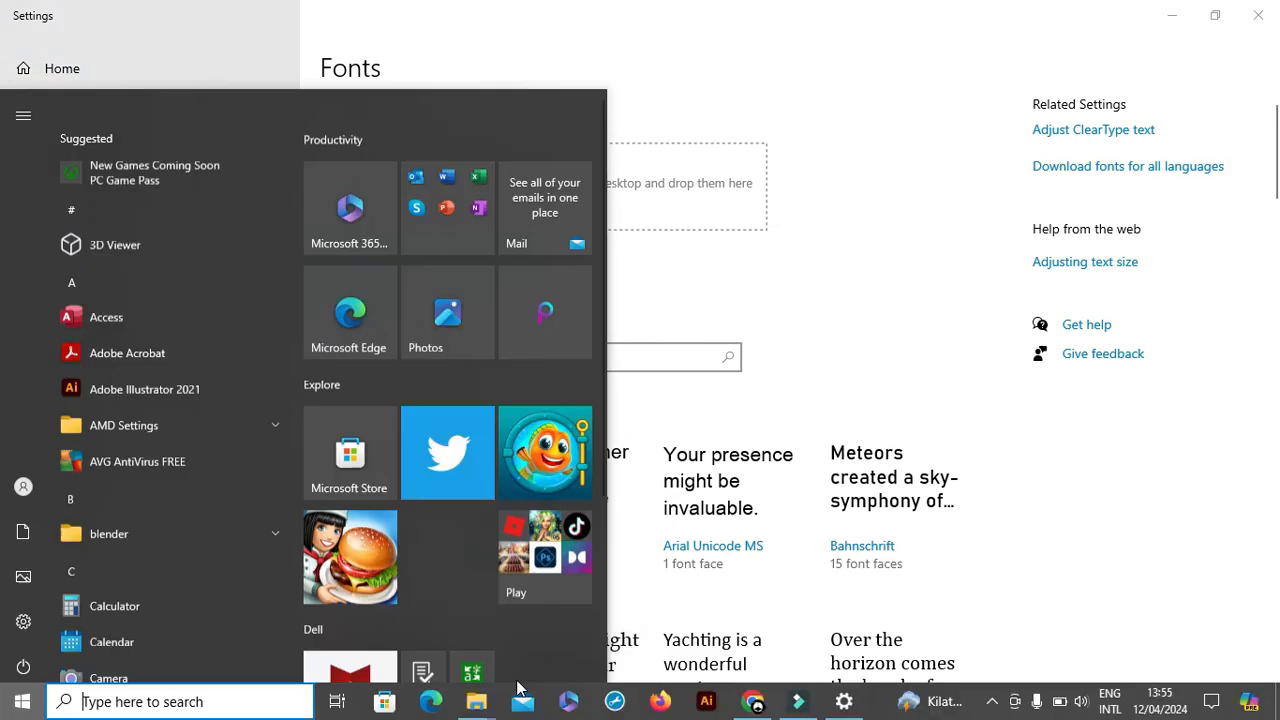
mouse_move(483, 708)
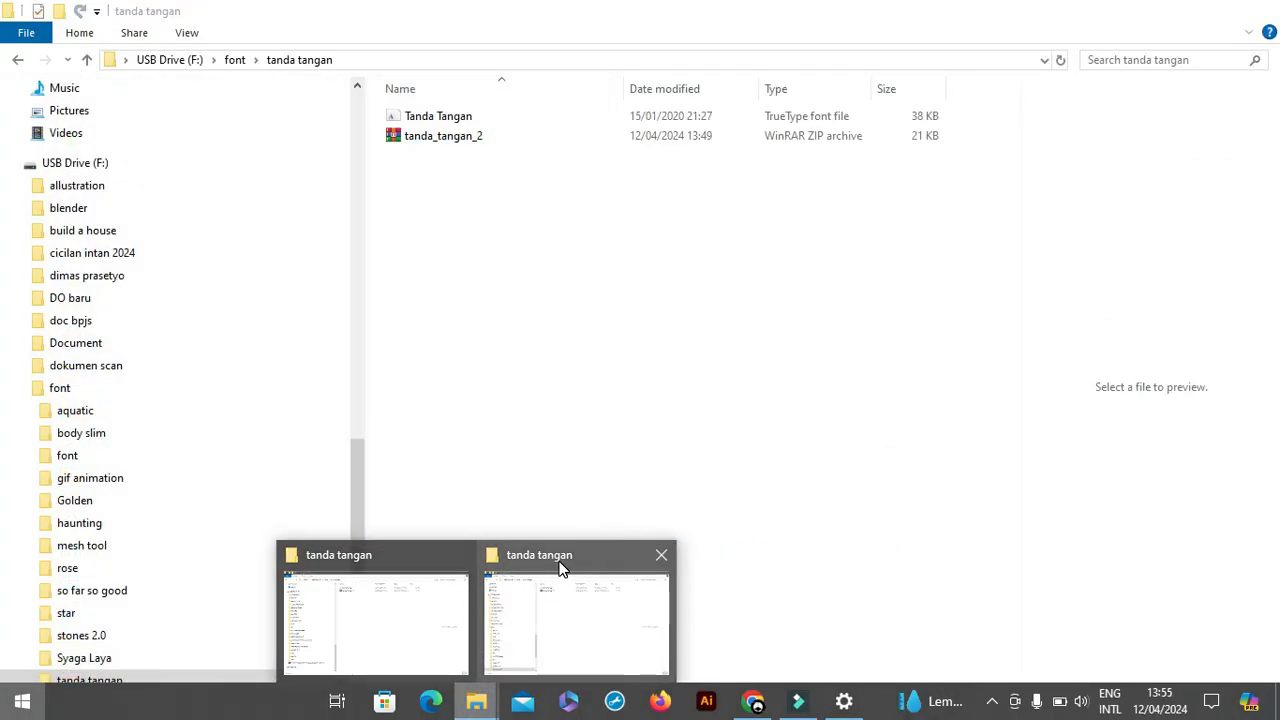
Drag the Tanda Tangan .ttf file onto the Fonts page's drag-and-drop install area.
left_click(560, 568)
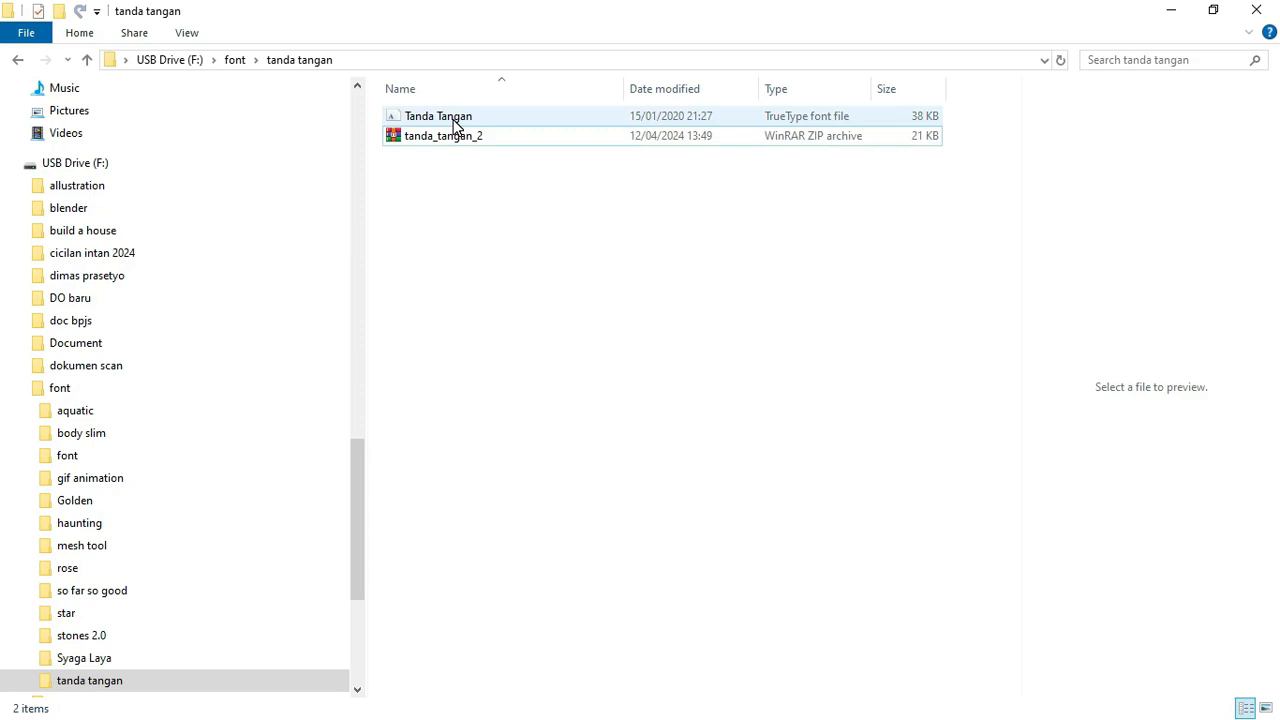
left_click_drag(455, 125, 459, 206)
key("super")
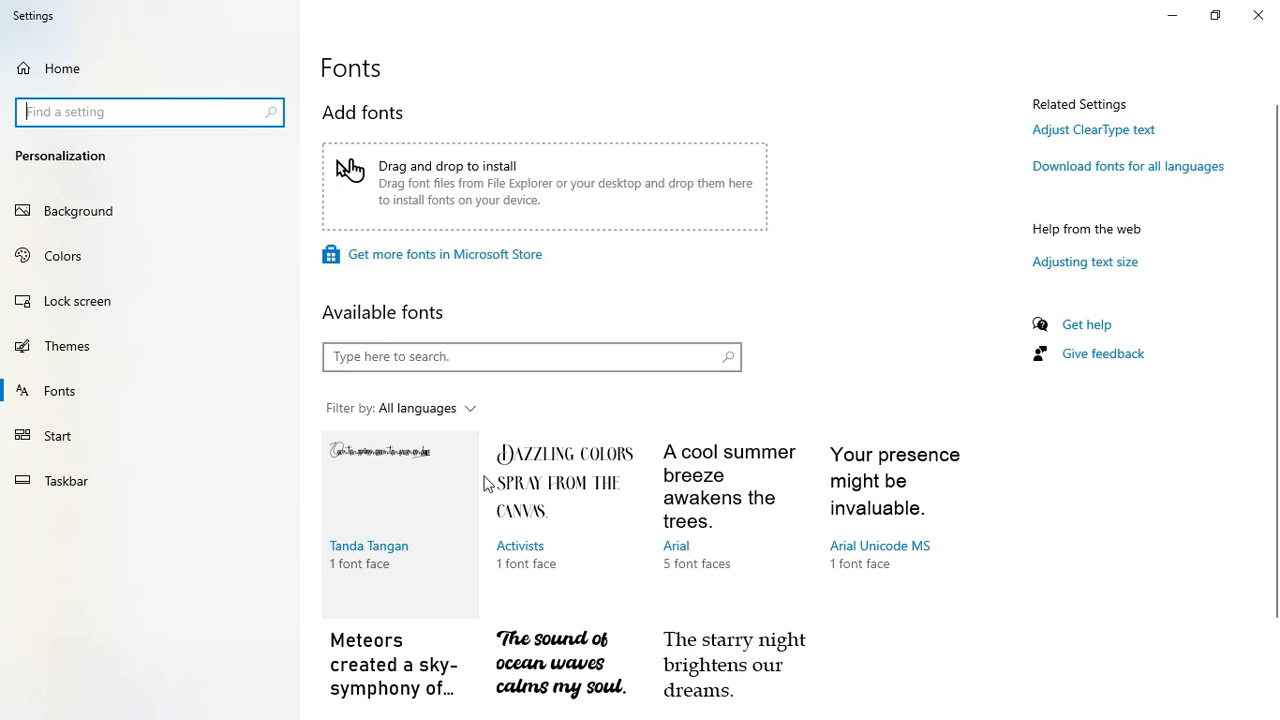
Scroll the Available fonts list to confirm Tanda Tangan, then close Settings.
left_click(851, 84)
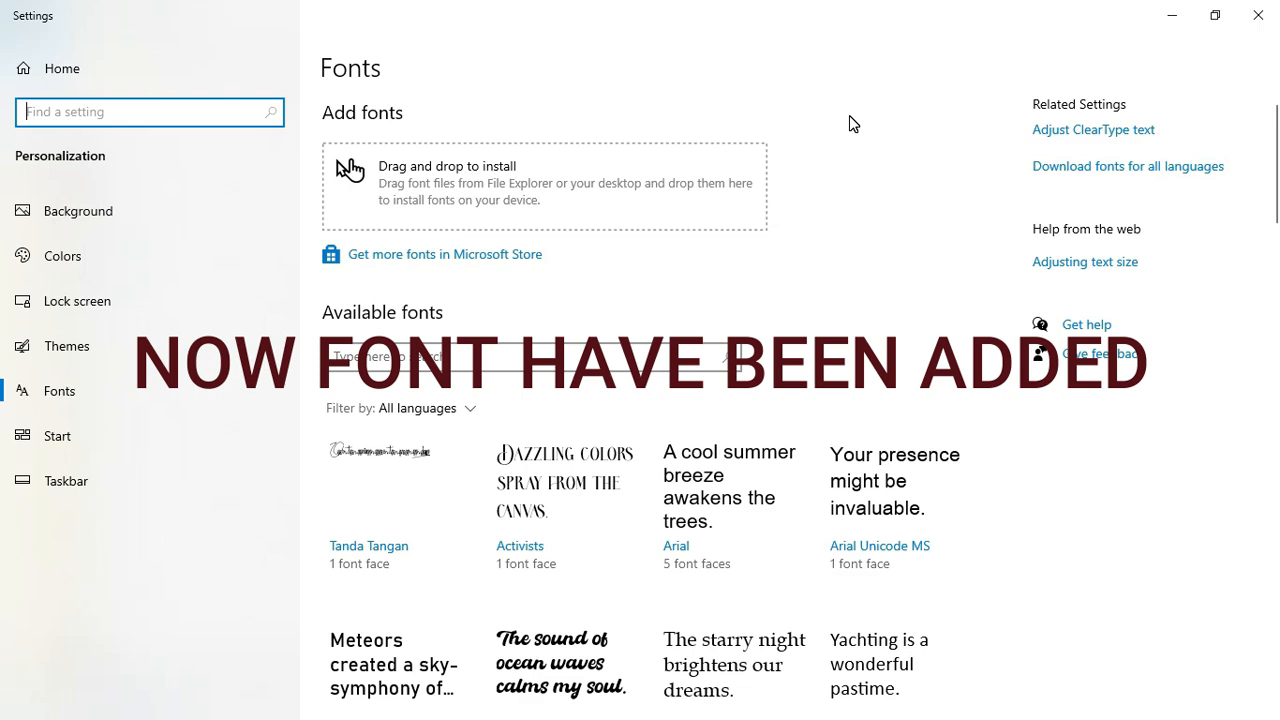
left_click_drag(1274, 205, 1275, 236)
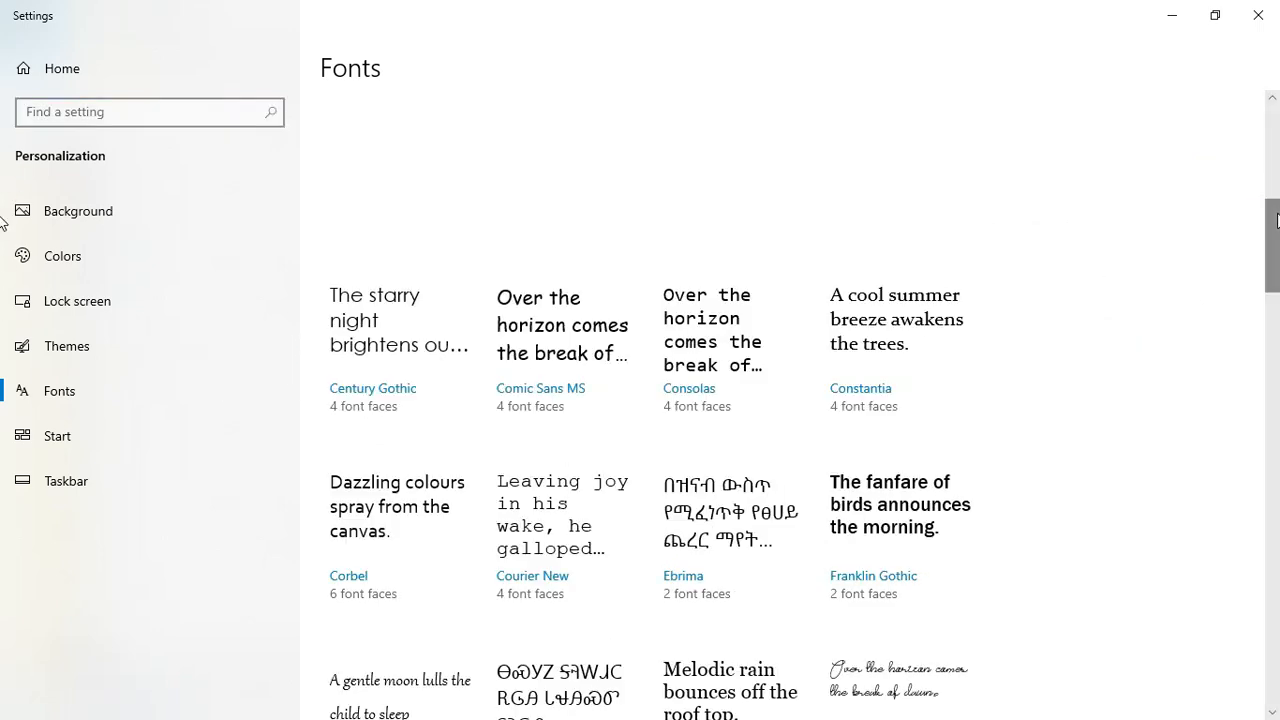
left_click_drag(1275, 207, 1277, 110)
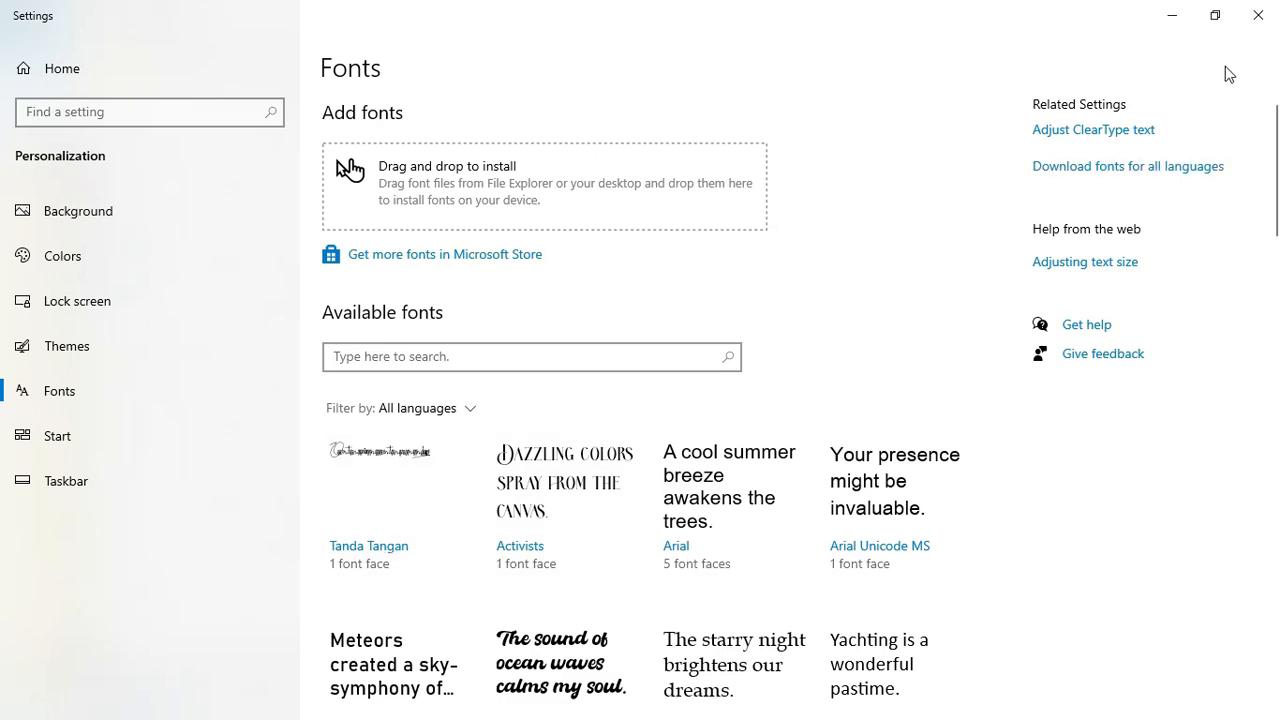
left_click(1258, 17)
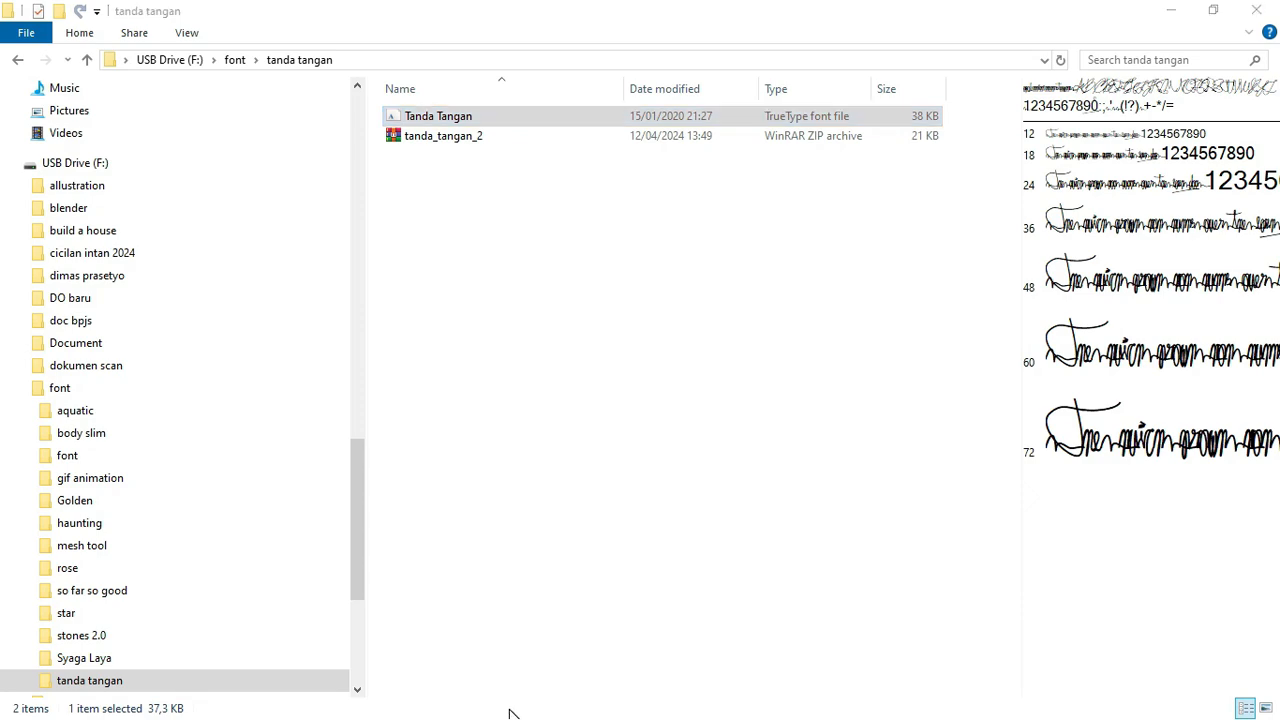
key("super")
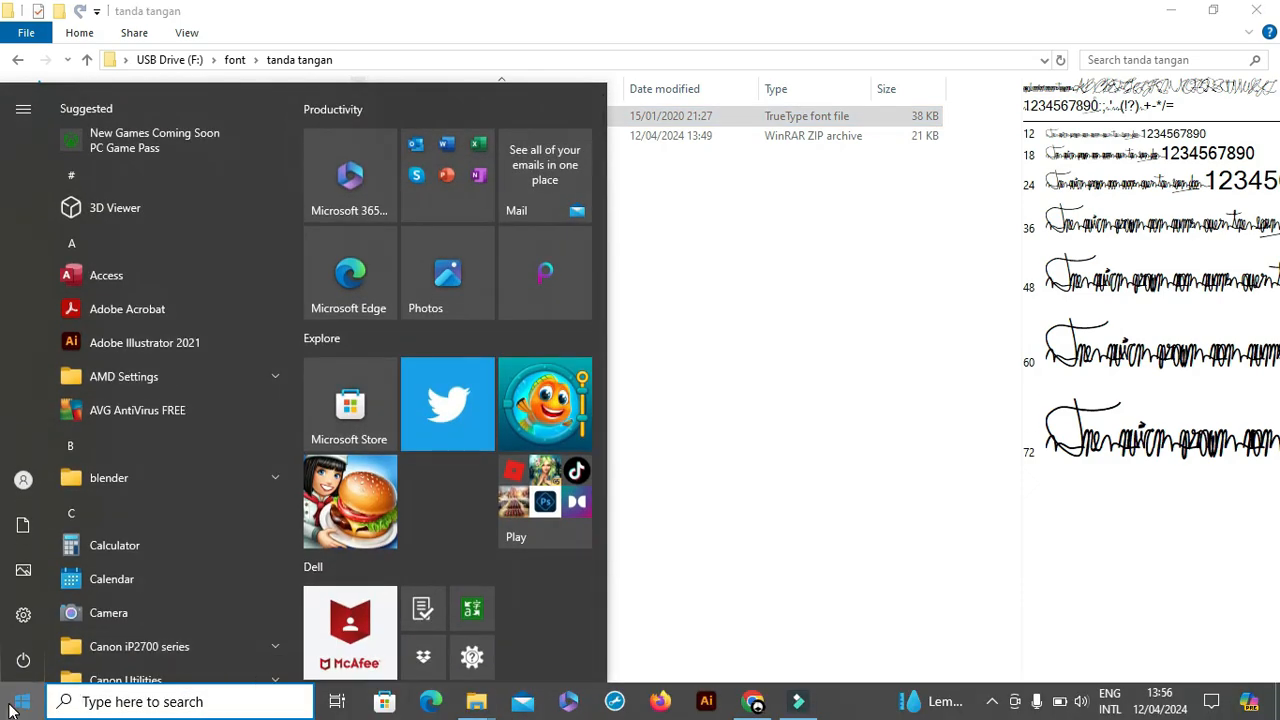
Launch Microsoft Word from the Start menu's Office folder and create a blank document.
left_click(22, 702)
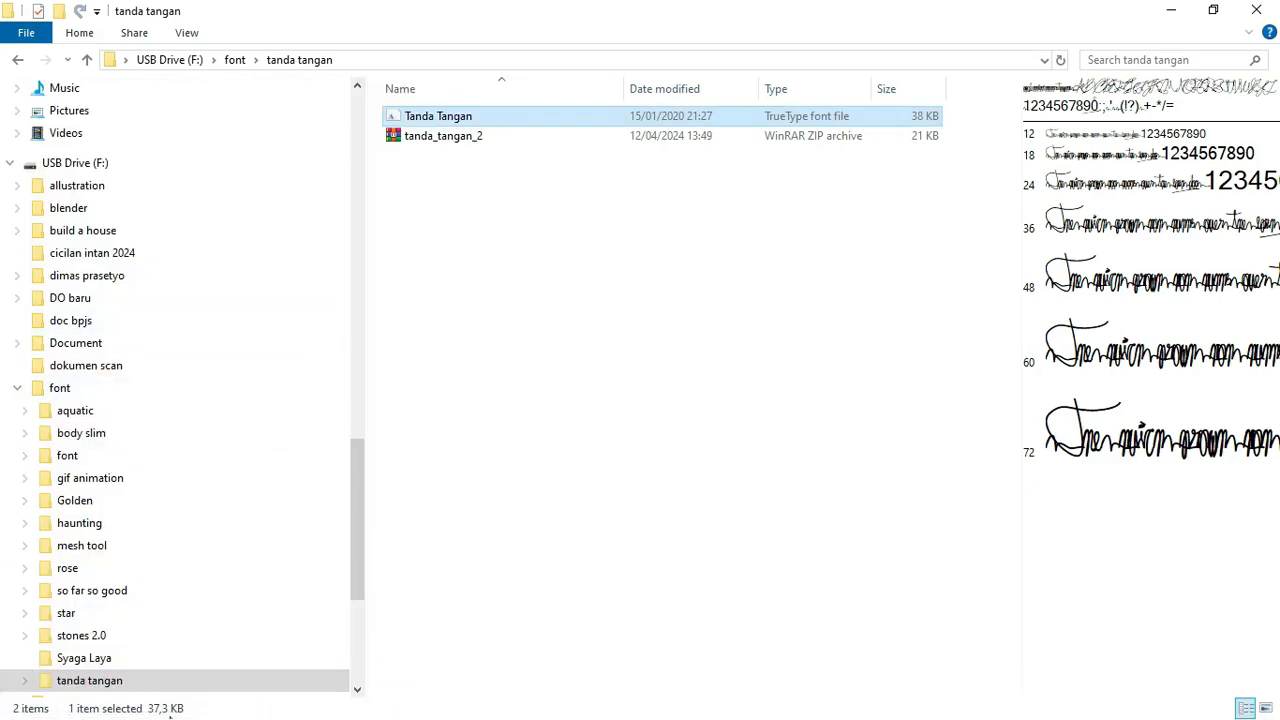
key("super")
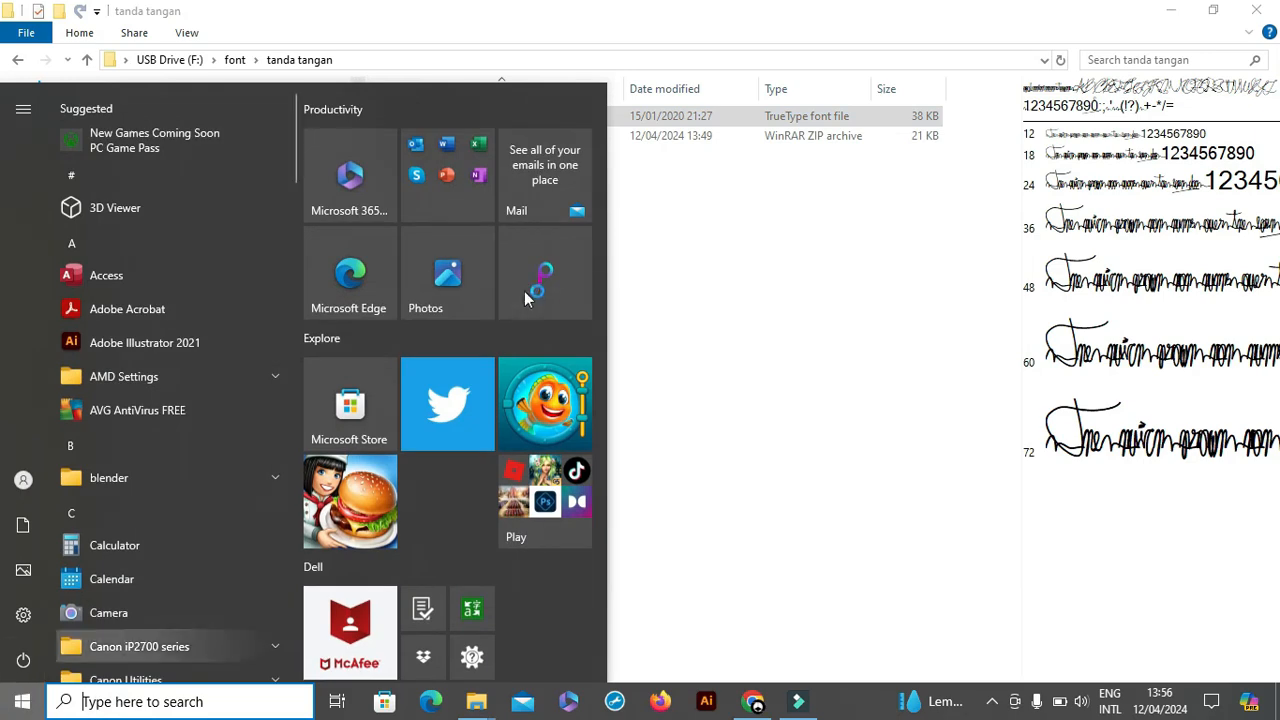
left_click(422, 205)
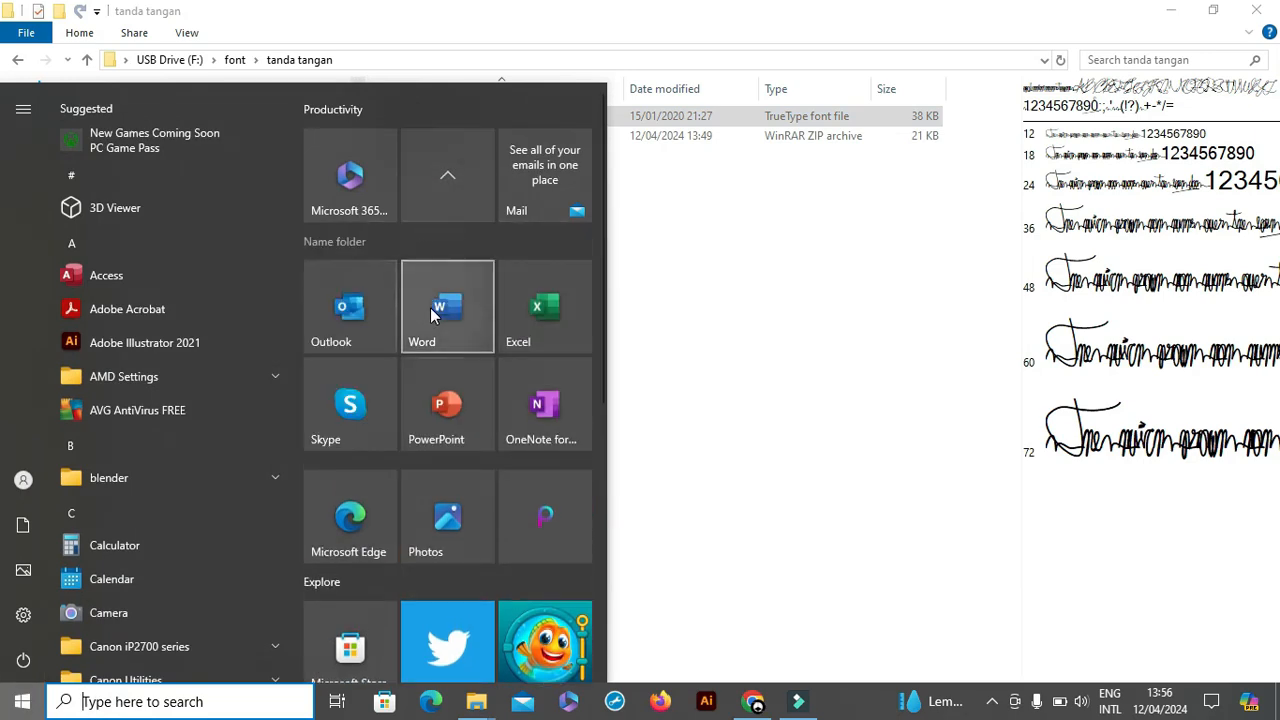
left_click(433, 315)
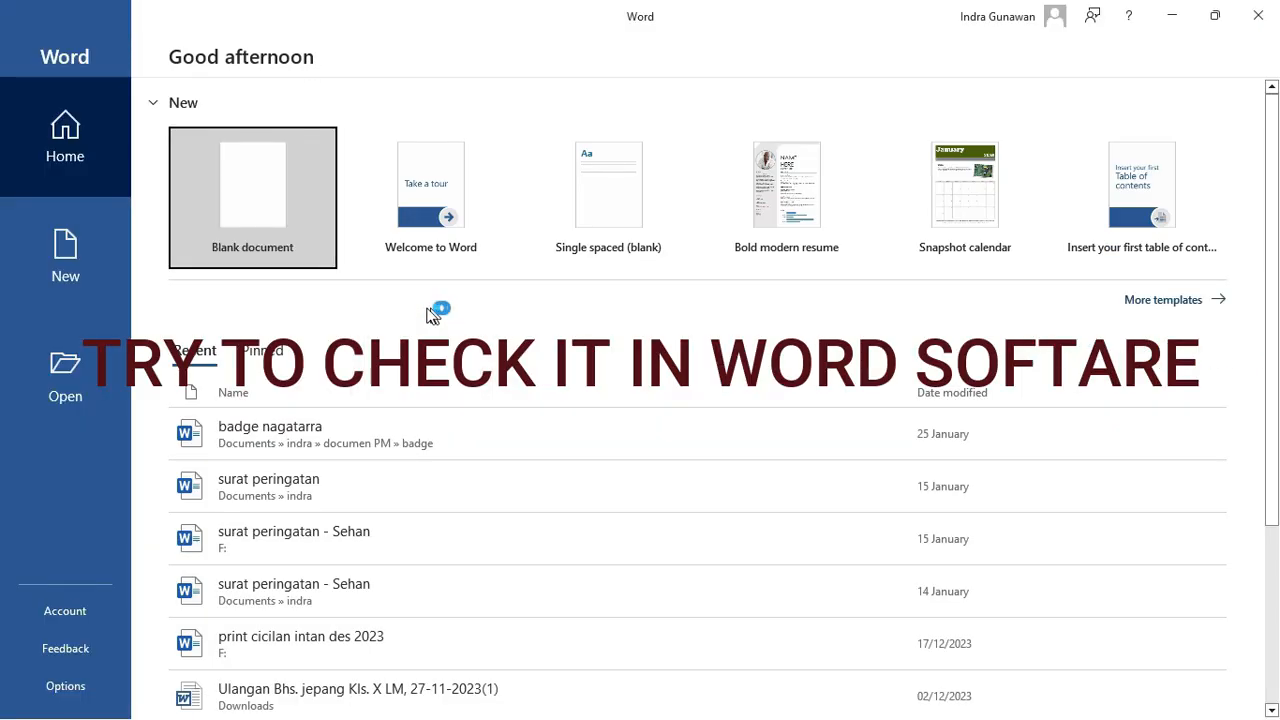
left_click(271, 222)
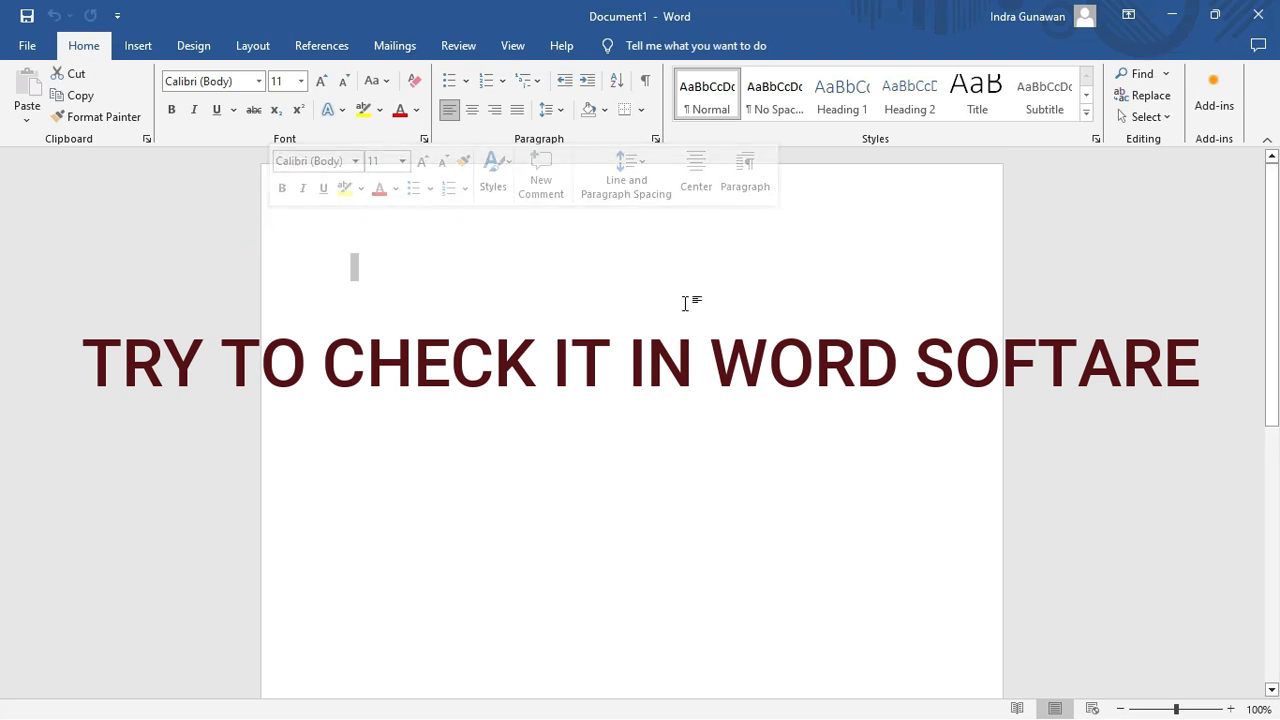
Set the active font to Tanda Tangan.
left_click(258, 85)
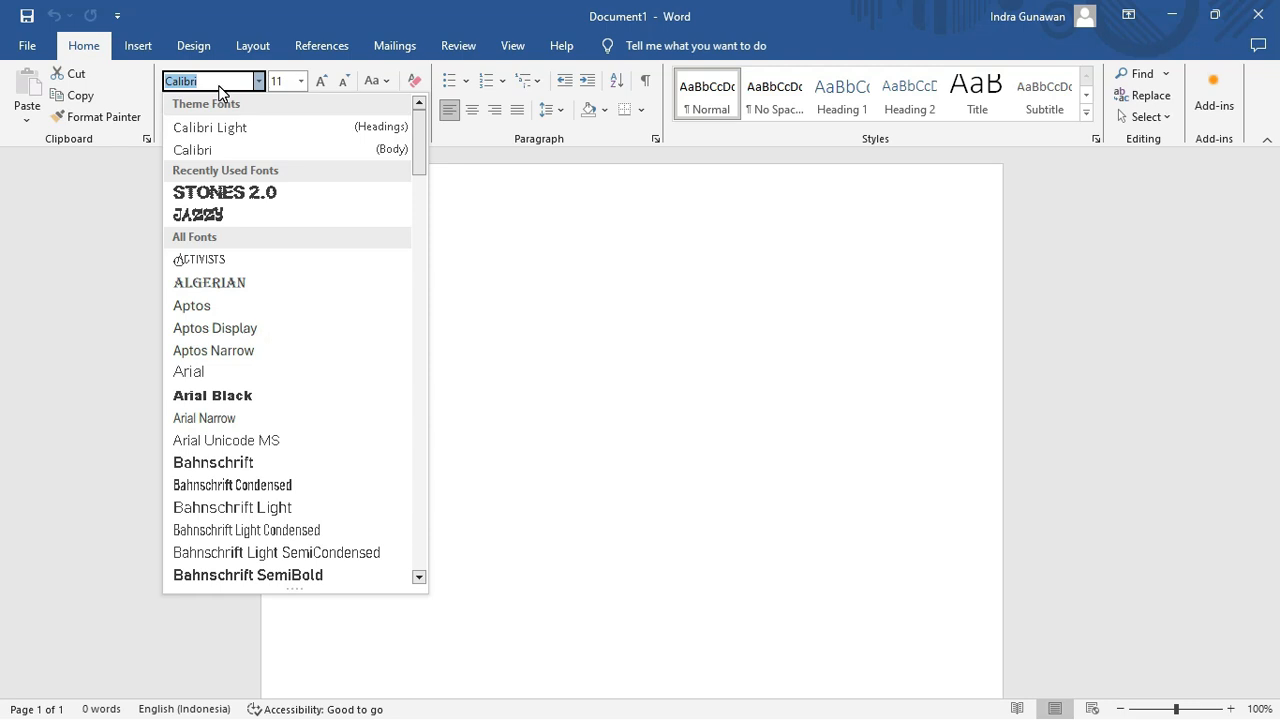
type("Tanda Tangan")
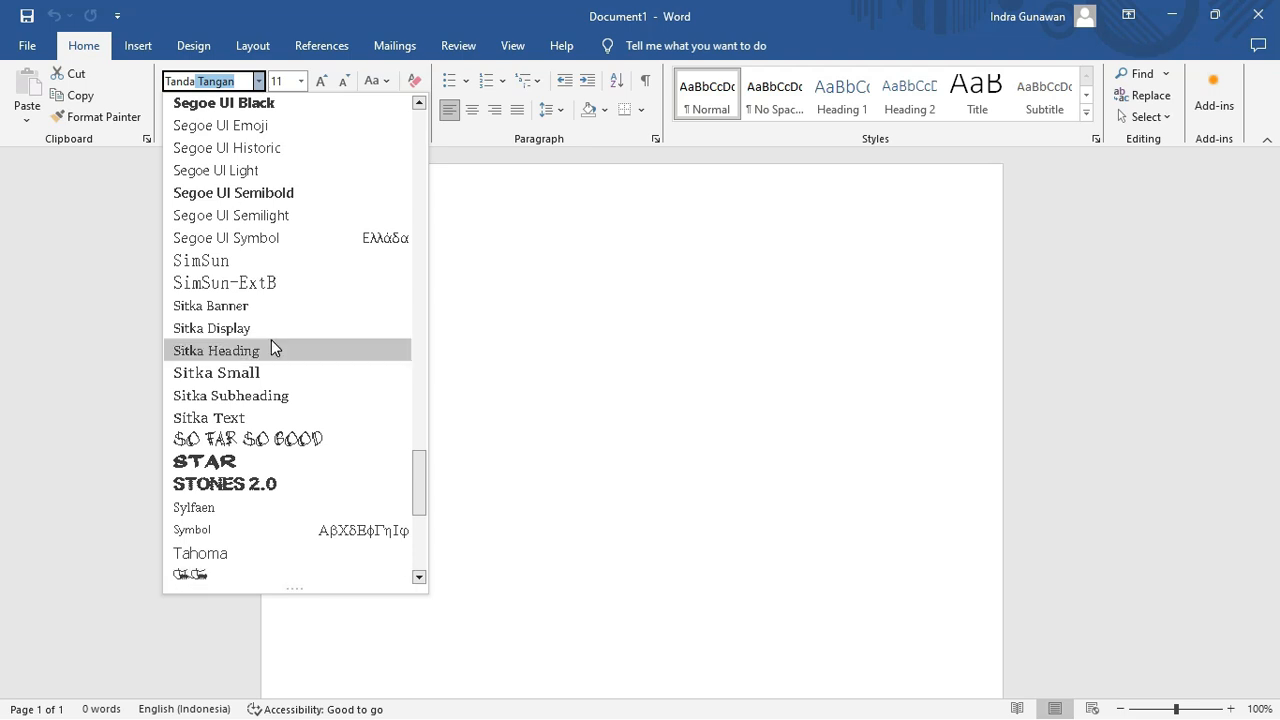
left_click(219, 578)
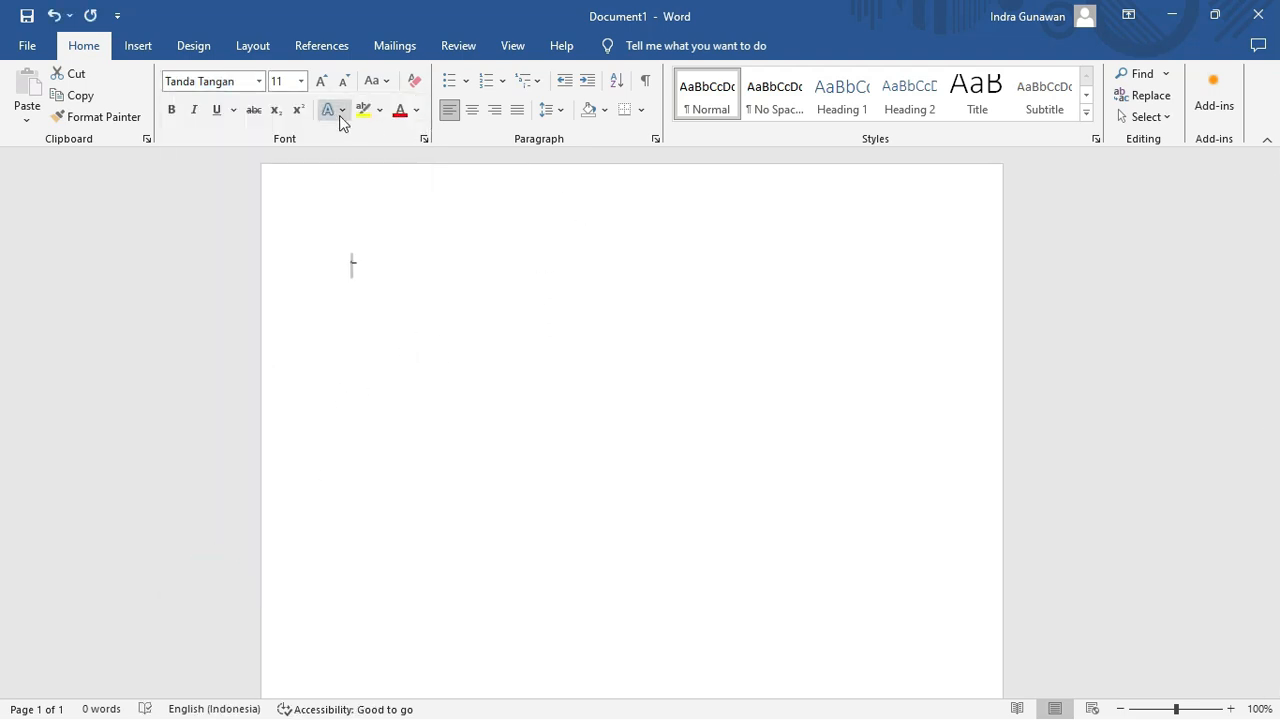
Resize the Tanda Tangan glyph to 20, 72, then 150 pt, and delete it.
left_click(301, 81)
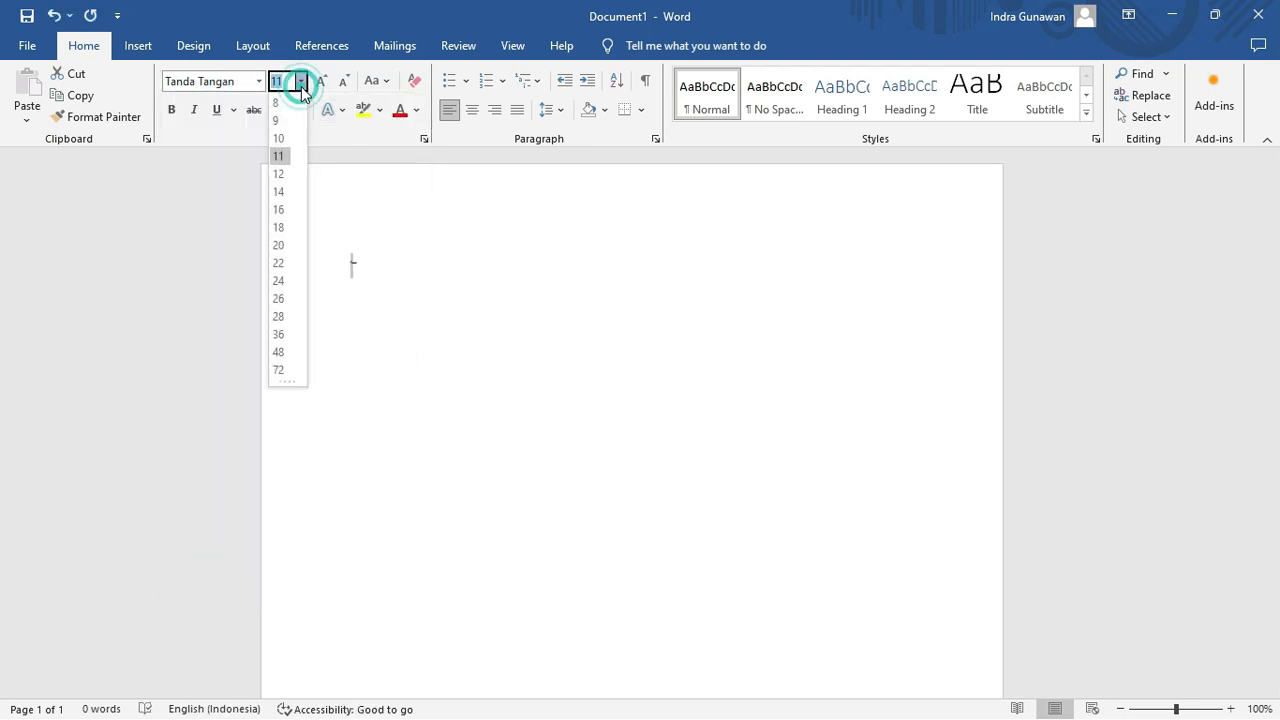
left_click(279, 247)
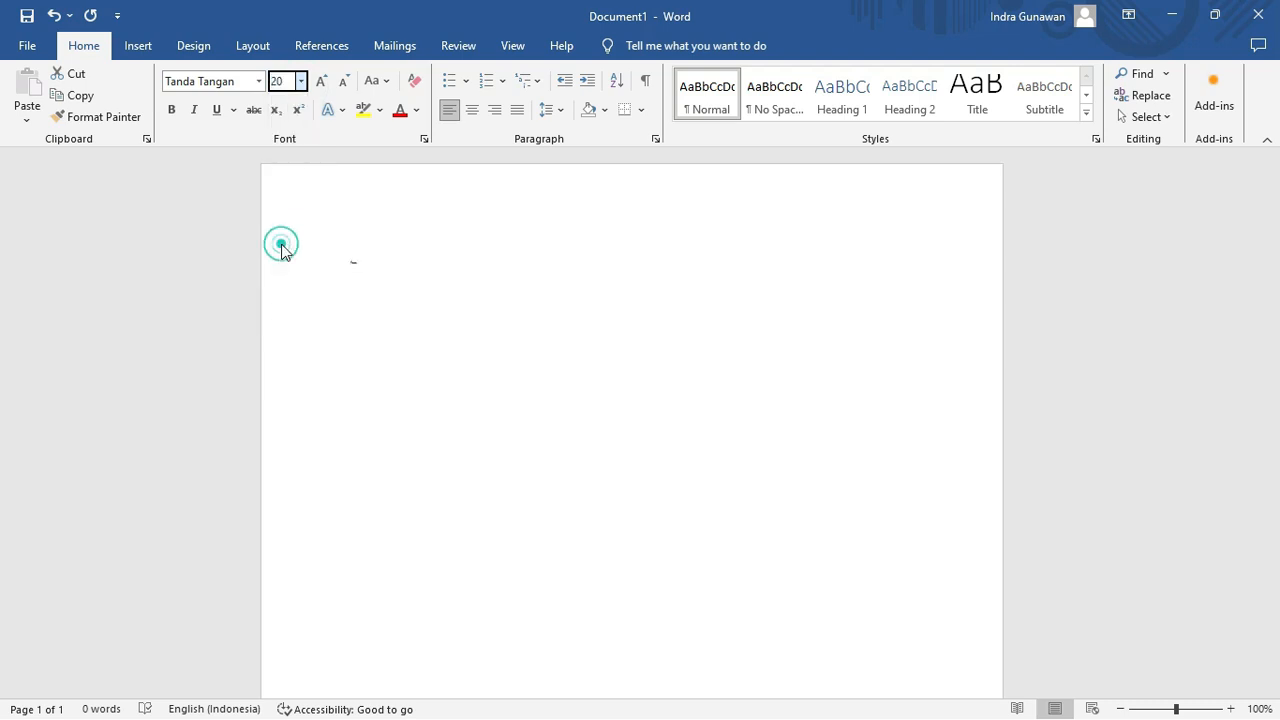
left_click(301, 81)
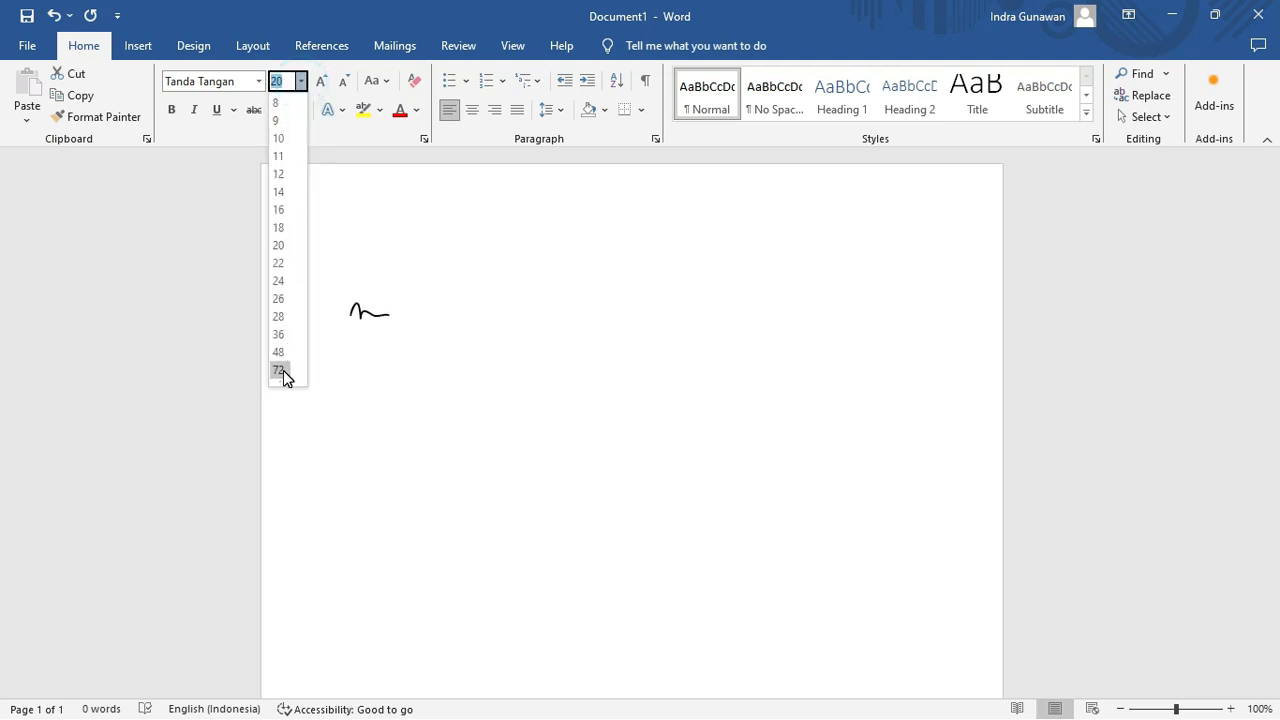
left_click(280, 370)
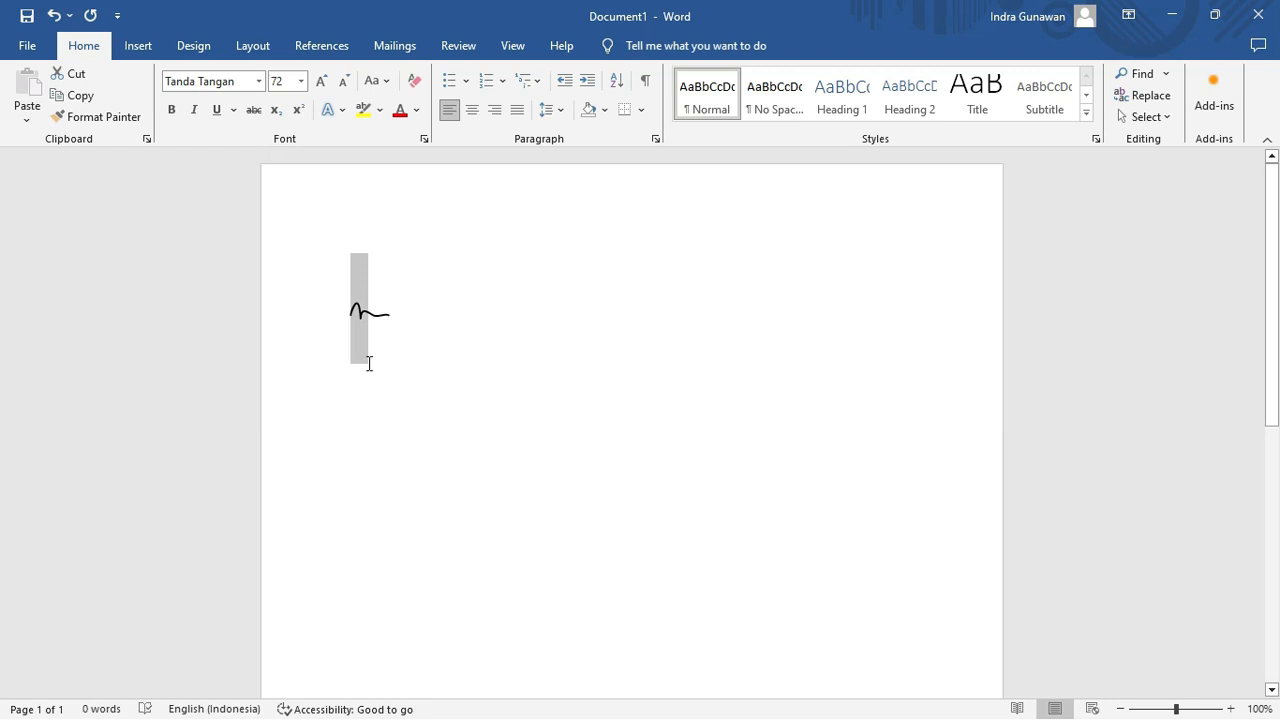
left_click(289, 81)
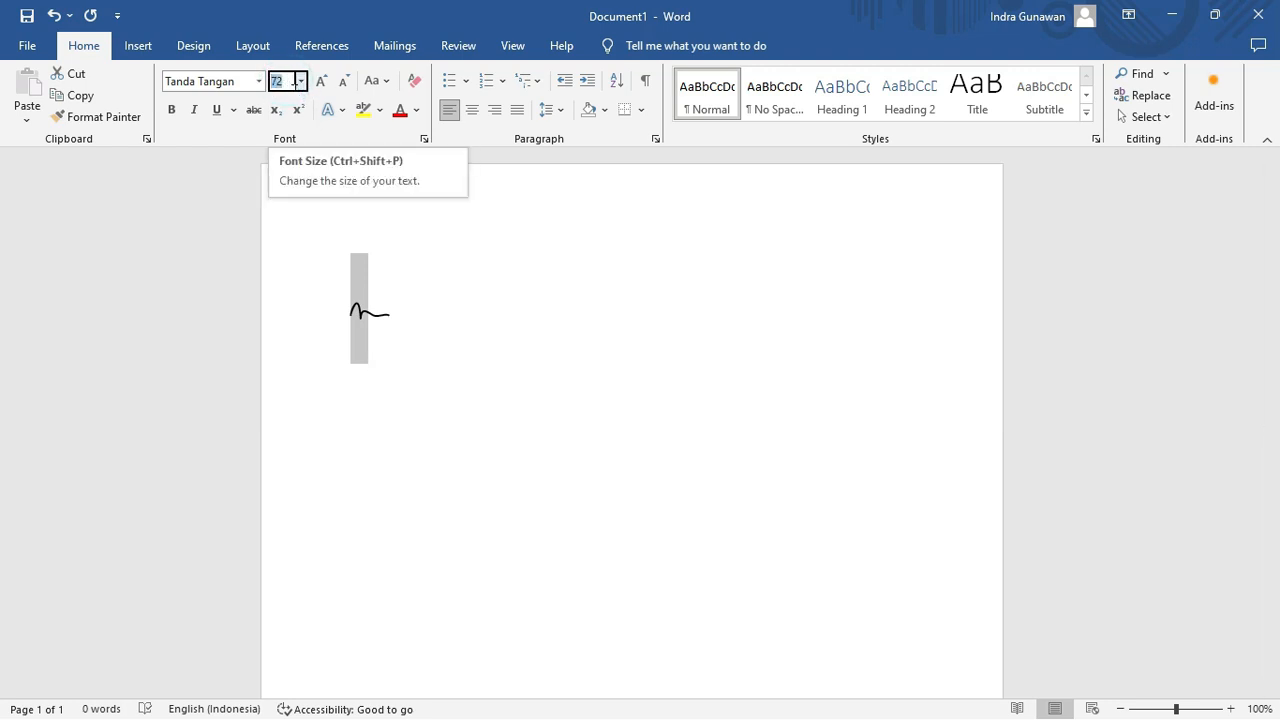
type("150")
key("Return")
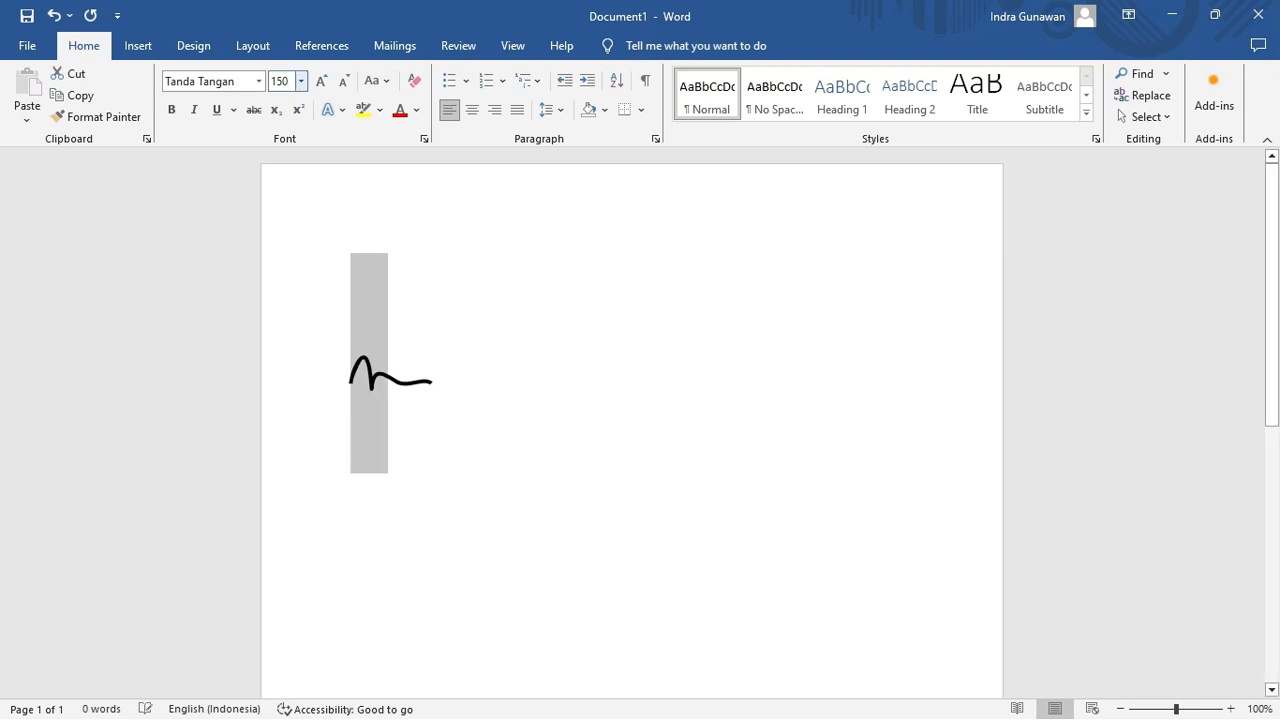
left_click(412, 349)
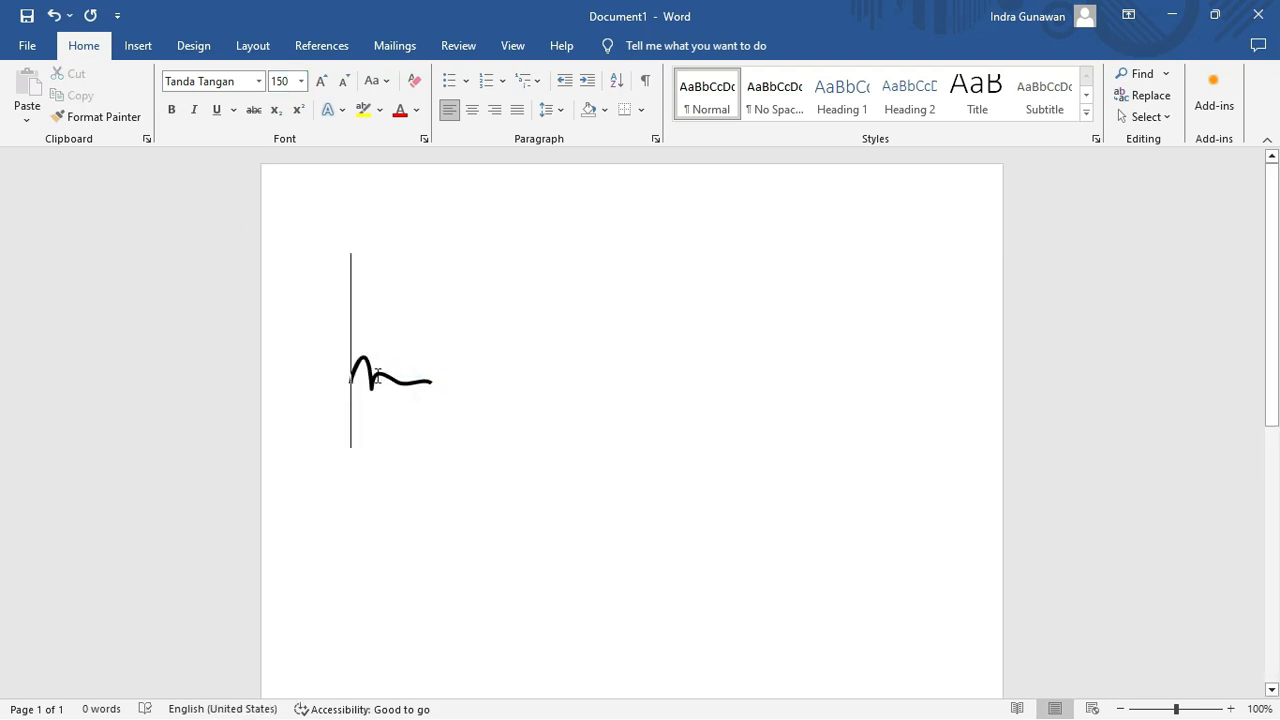
key("Delete")
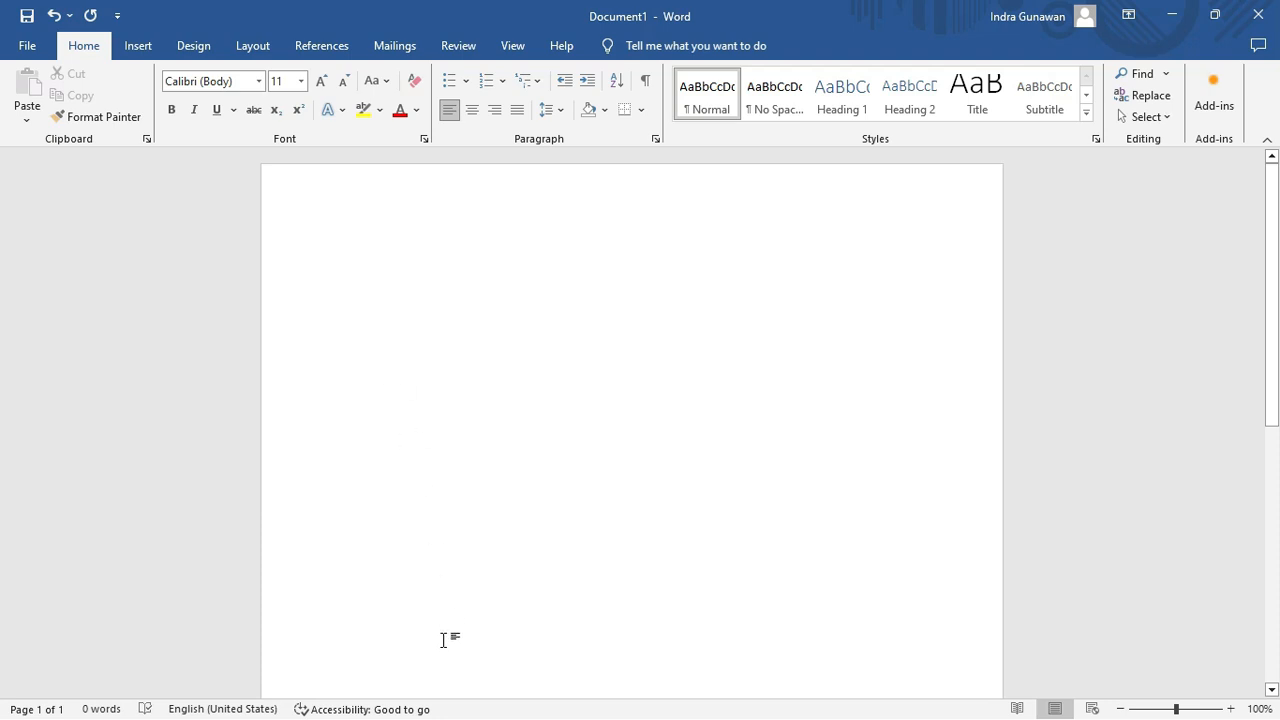
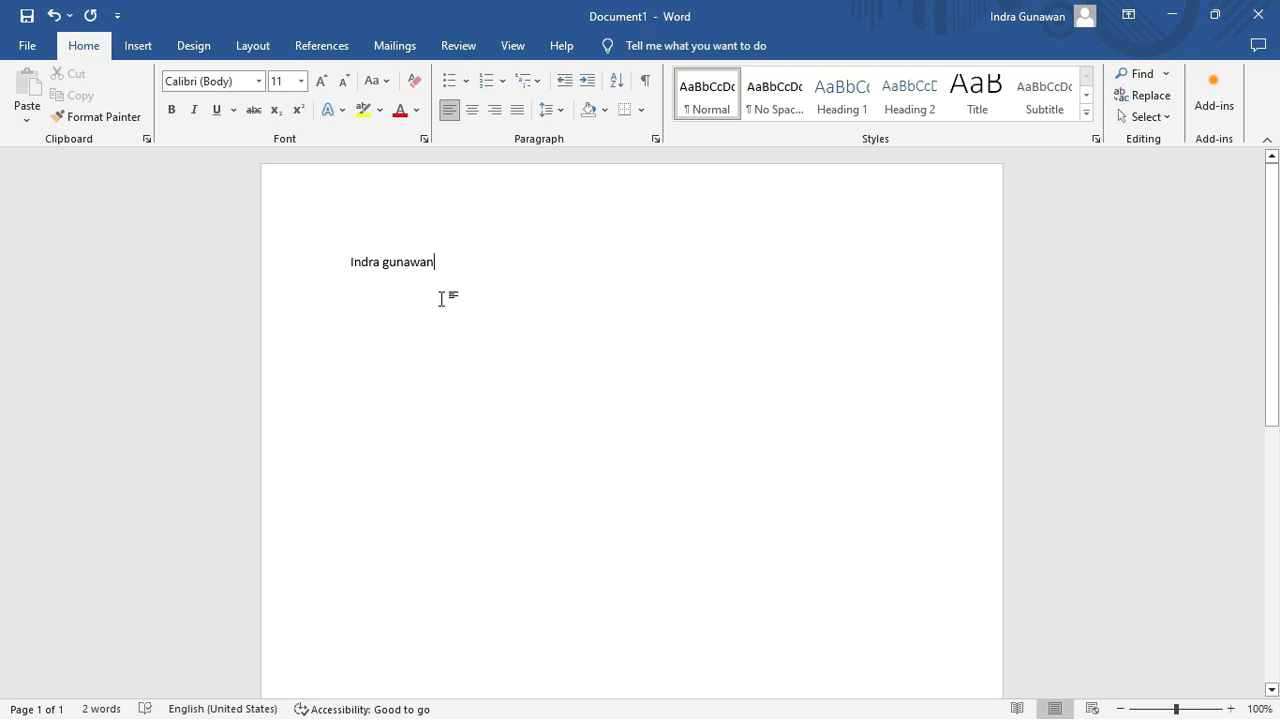
Type the signer's name and format it in Tanda Tangan at 72 pt.
left_click_drag(440, 263, 337, 263)
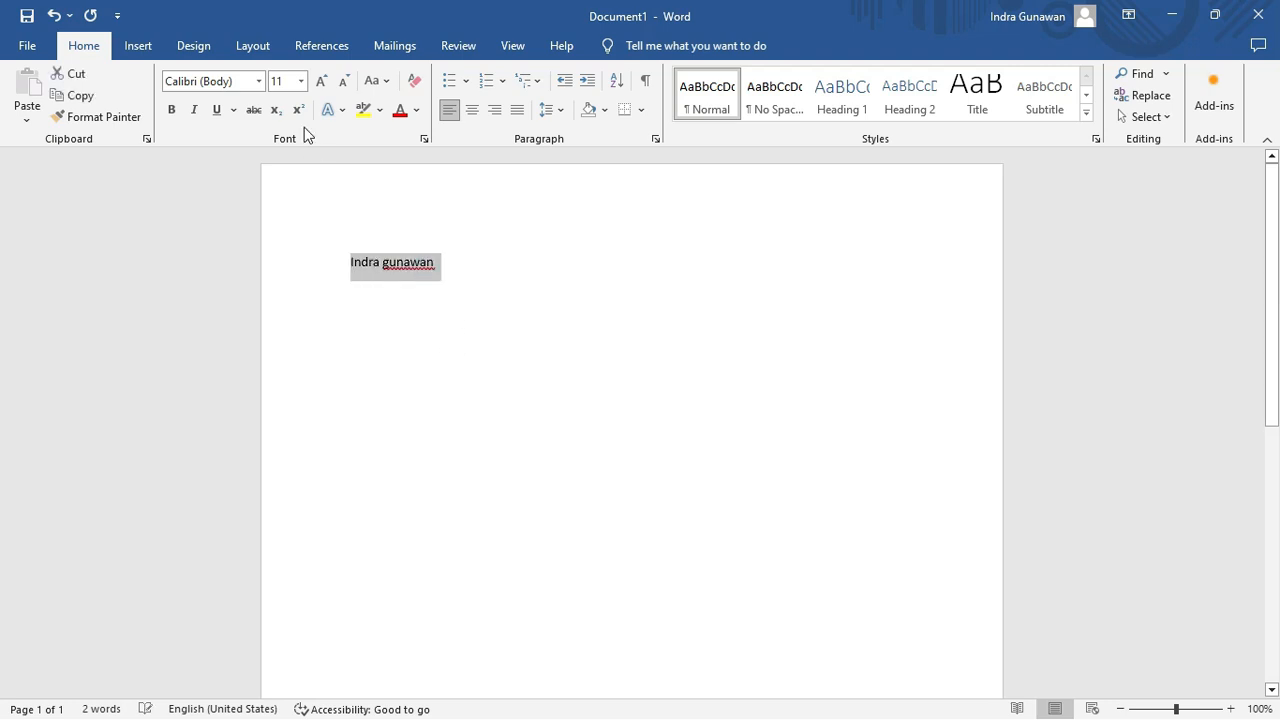
left_click(259, 81)
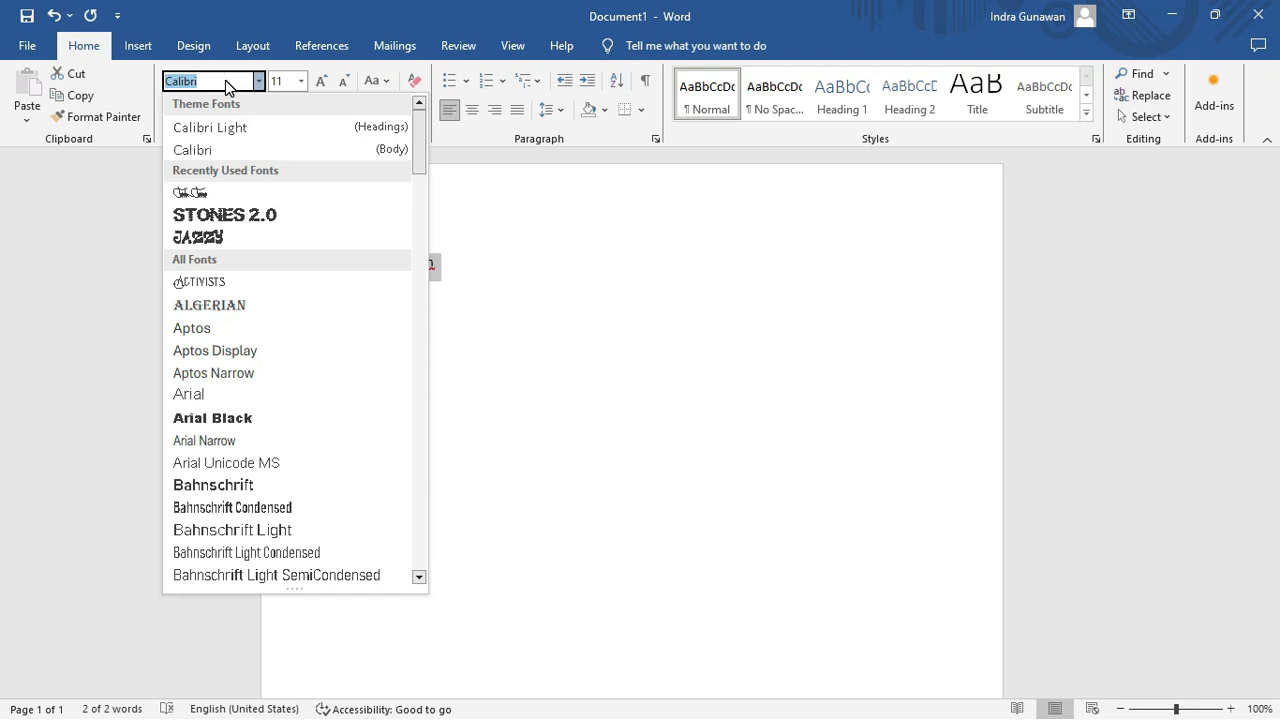
key("Down")
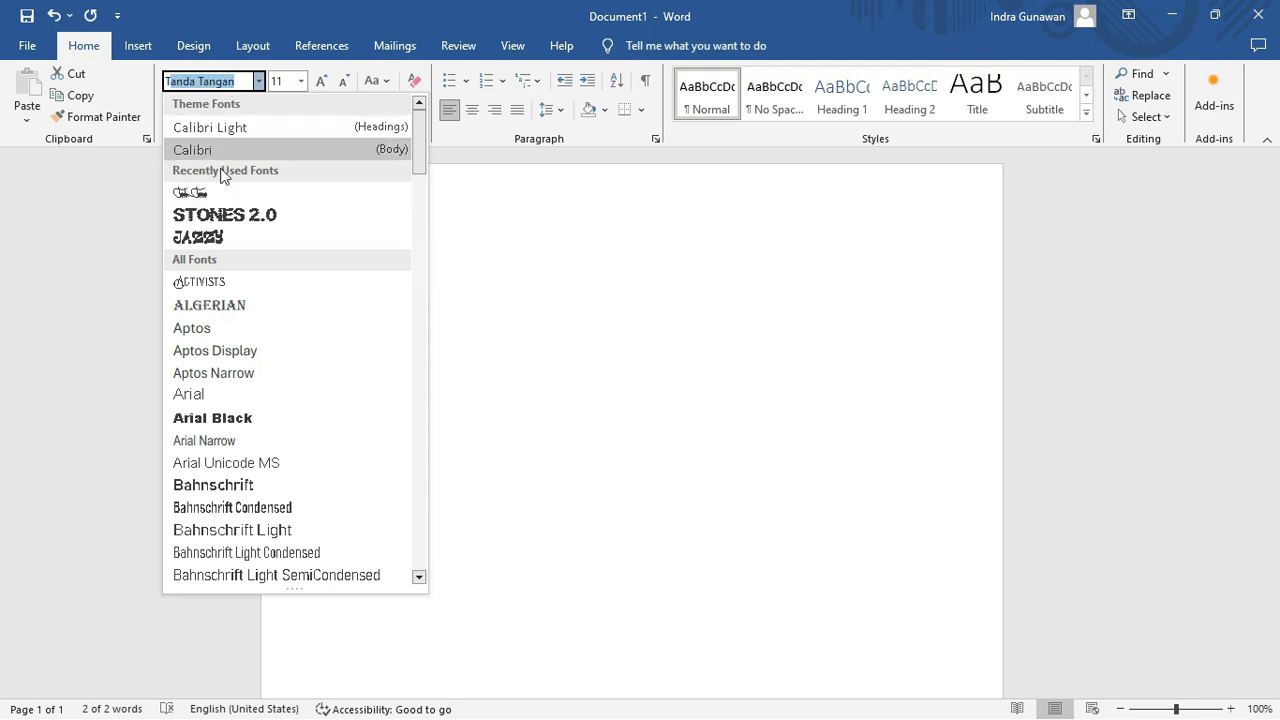
left_click(214, 192)
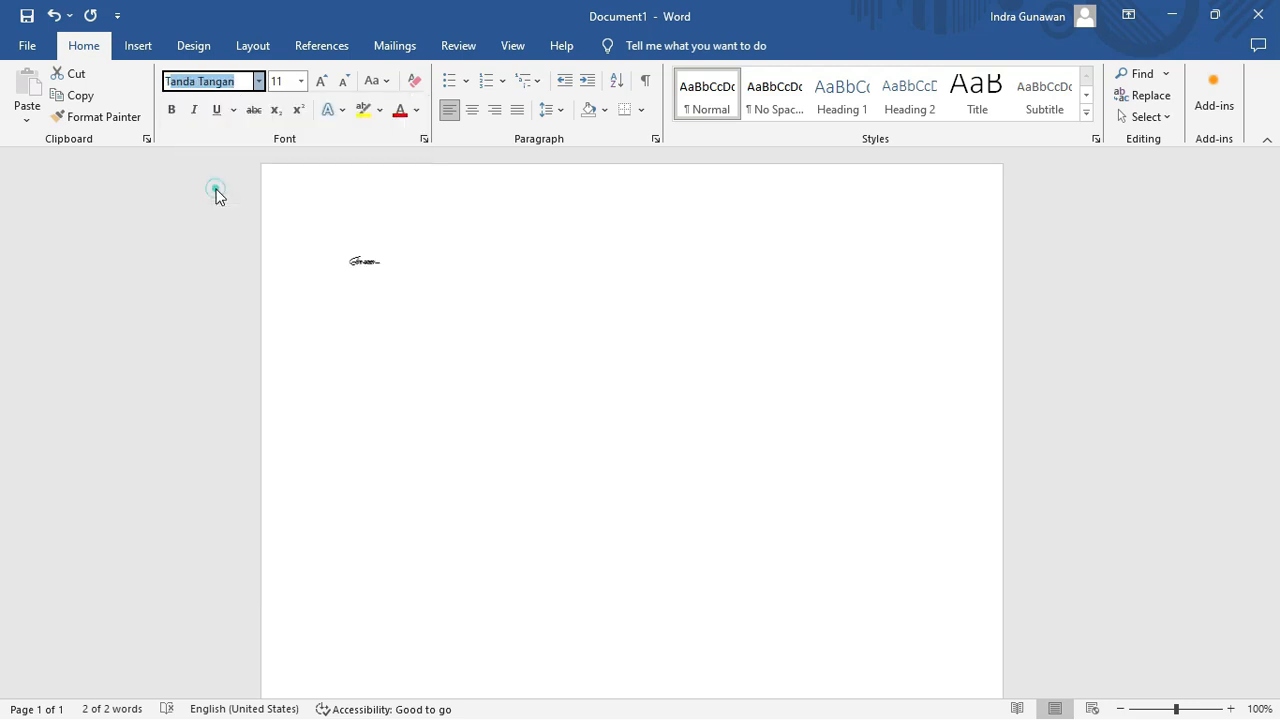
left_click(300, 81)
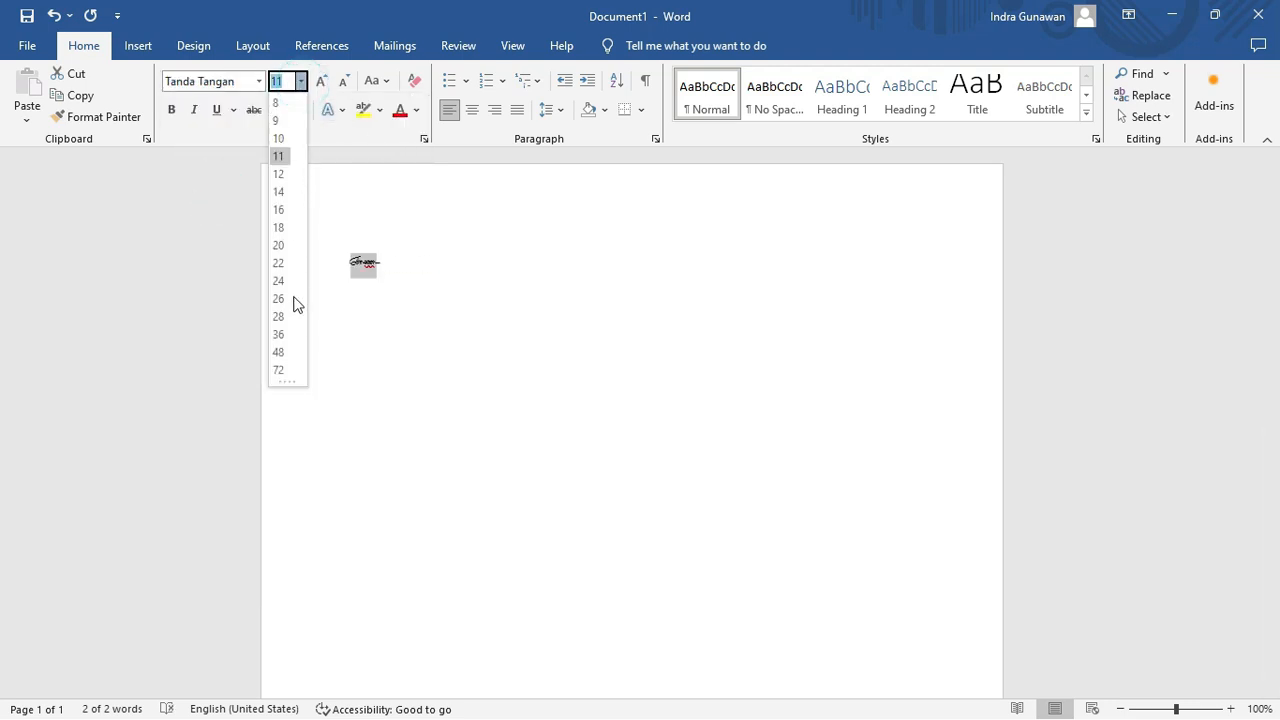
left_click(280, 376)
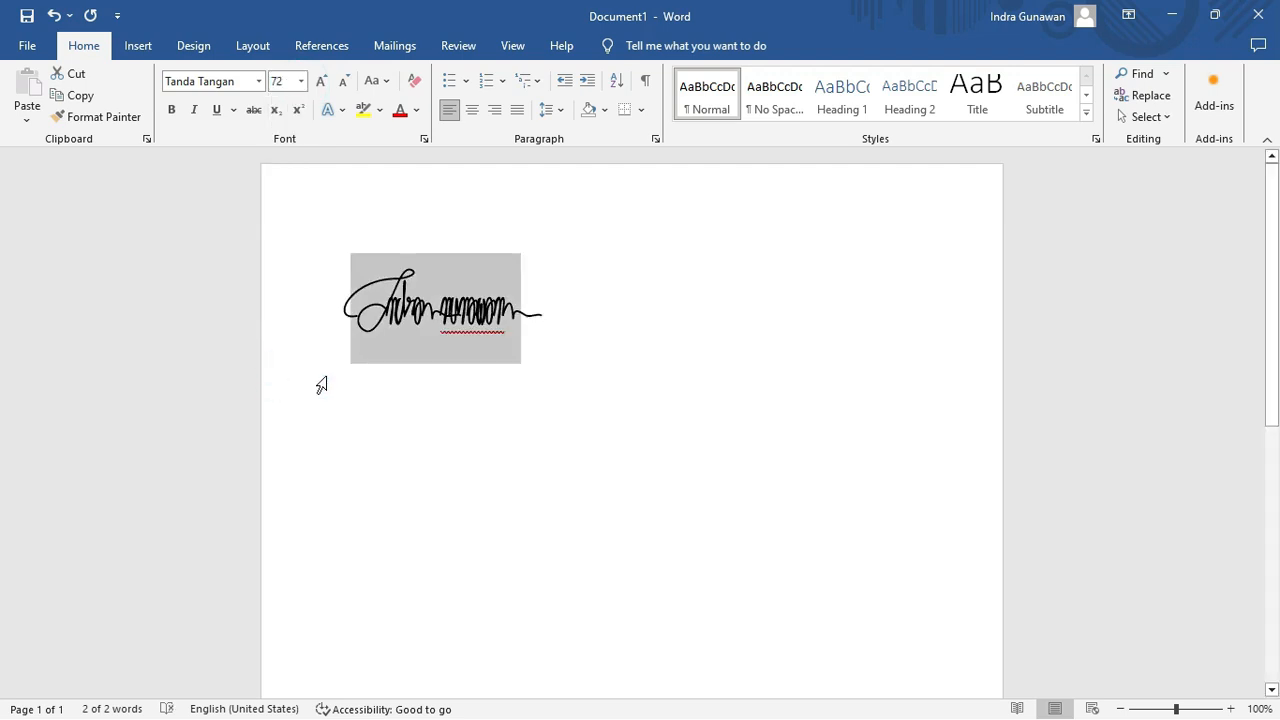
Delete the 72 pt signature text with Backspace, leaving the page empty.
left_click(503, 409)
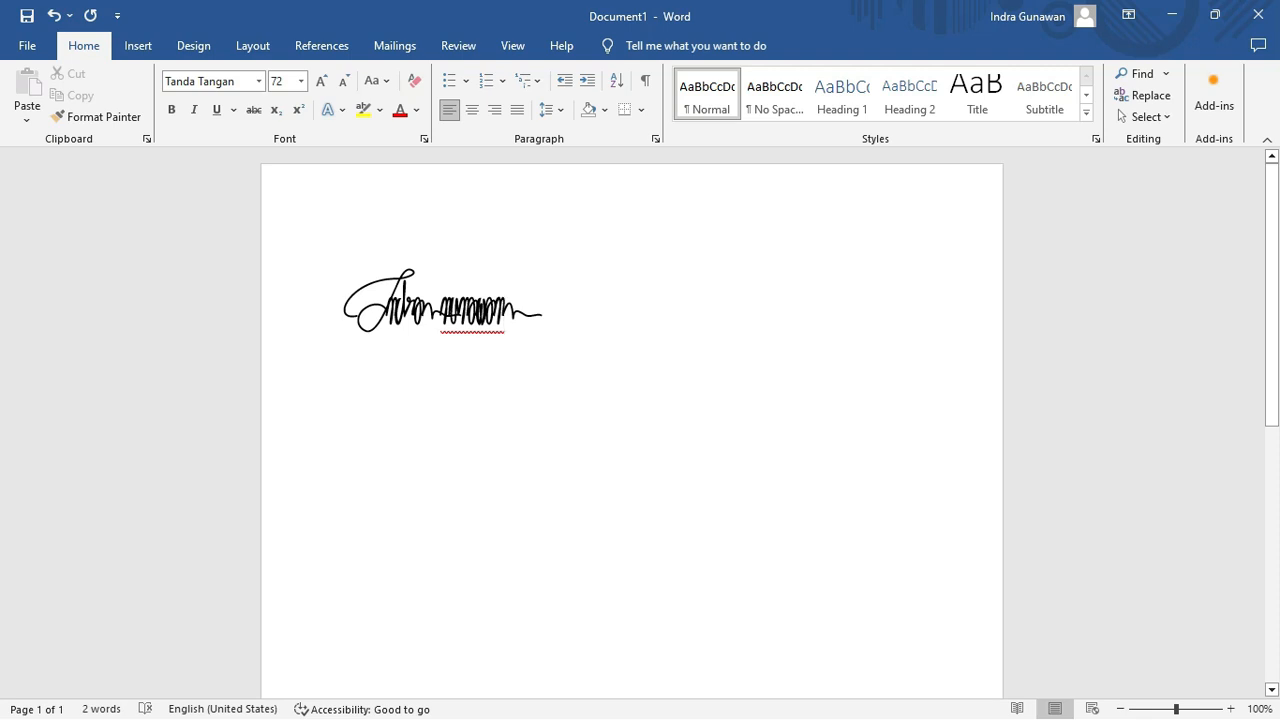
key("BackSpace")
key("BackSpace")
key("BackSpace")
key("BackSpace")
key("BackSpace")
key("BackSpace")
key("BackSpace")
key("BackSpace")
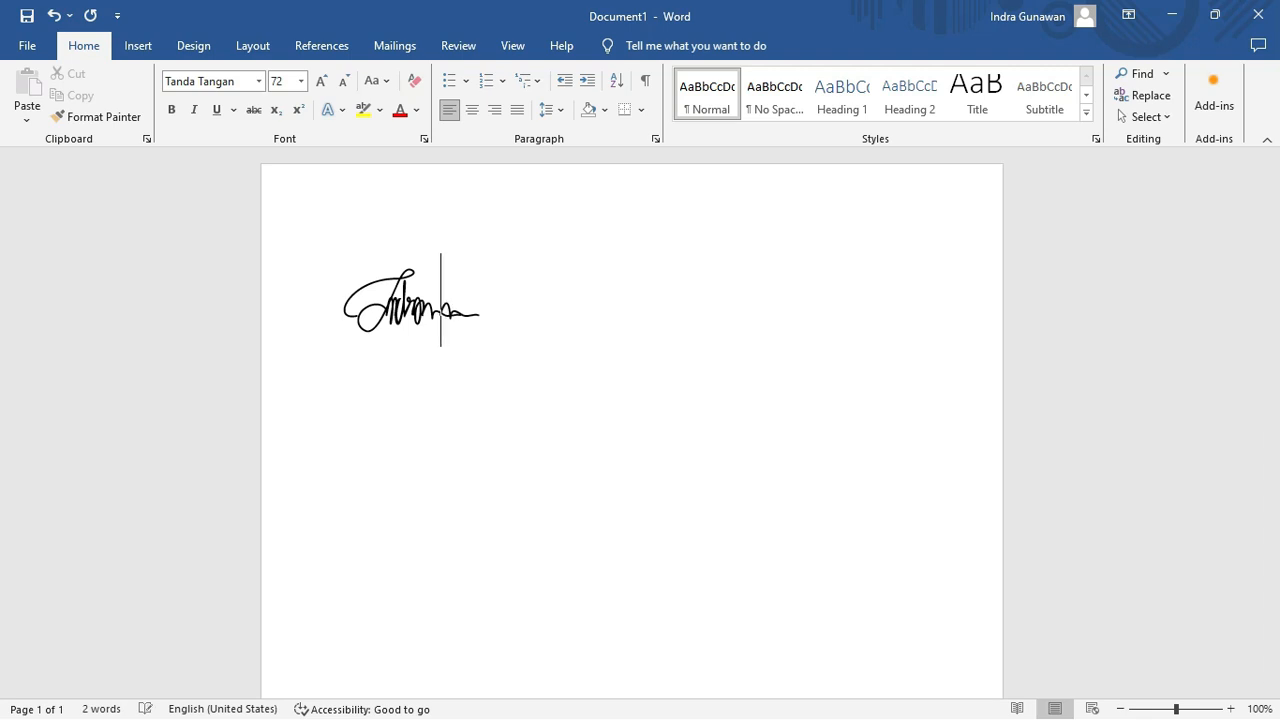
type("aaaa")
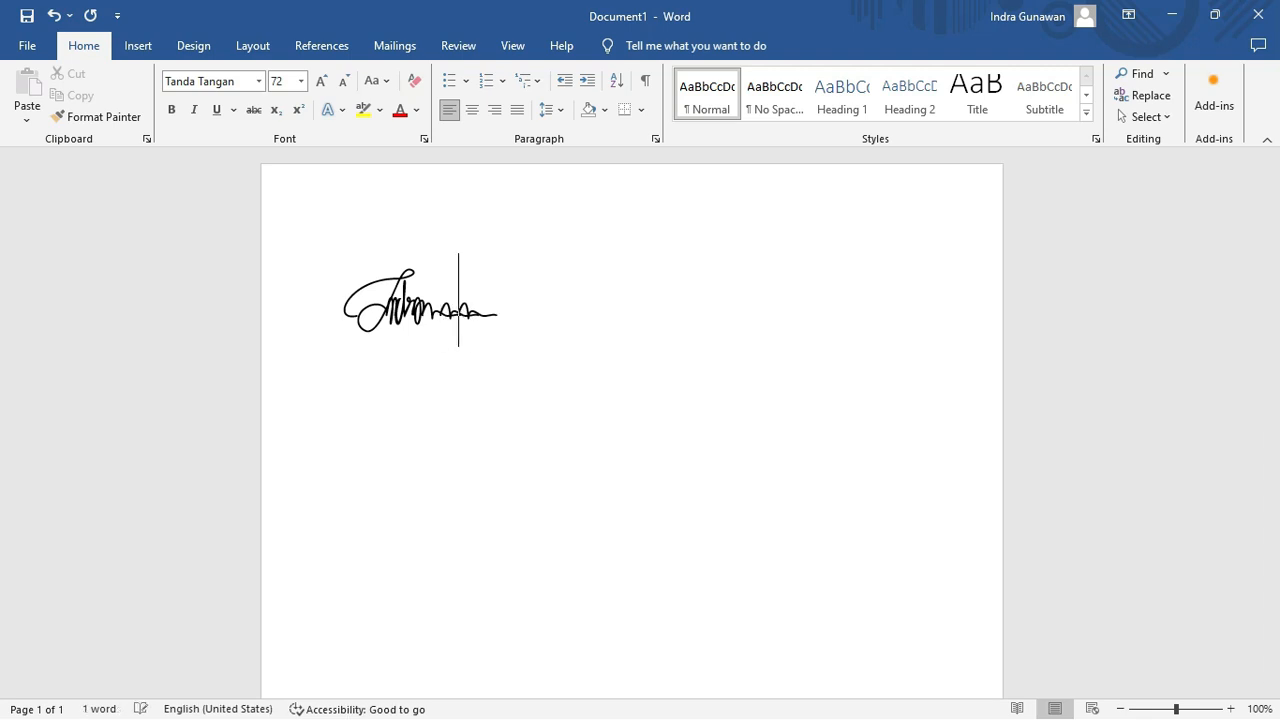
key("BackSpace")
key("BackSpace")
key("BackSpace")
key("BackSpace")
key("BackSpace")
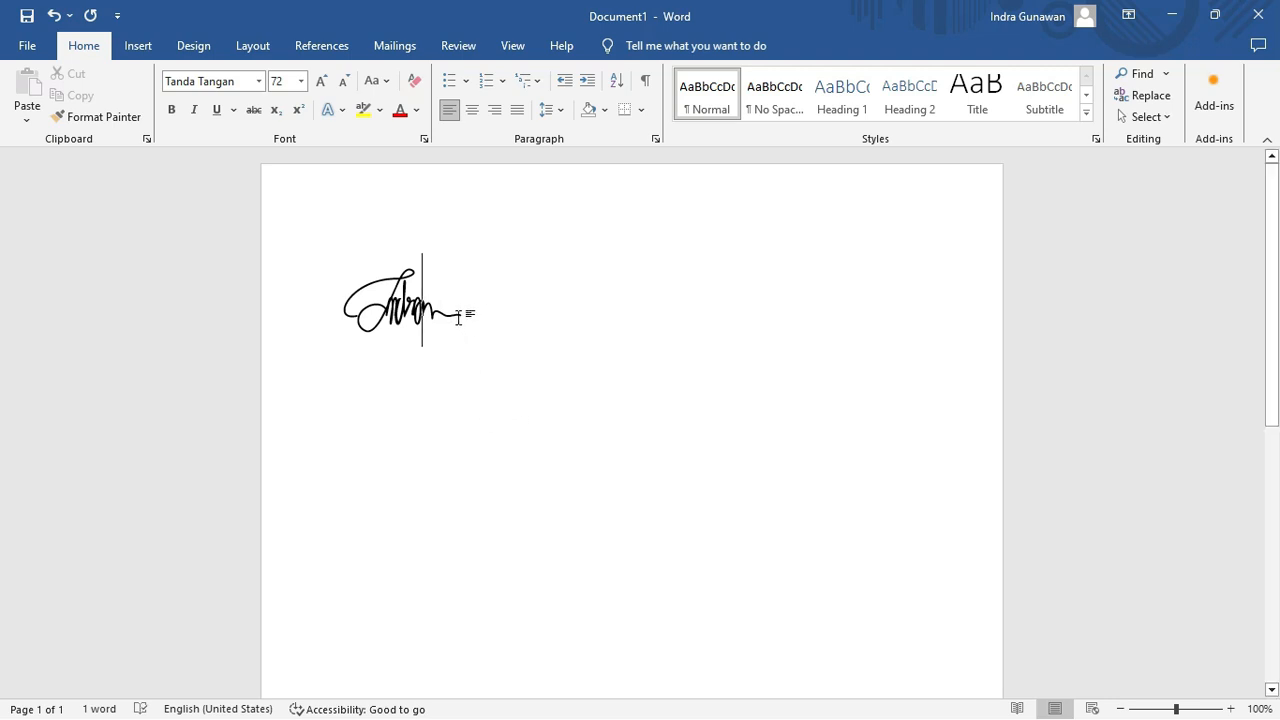
type("a")
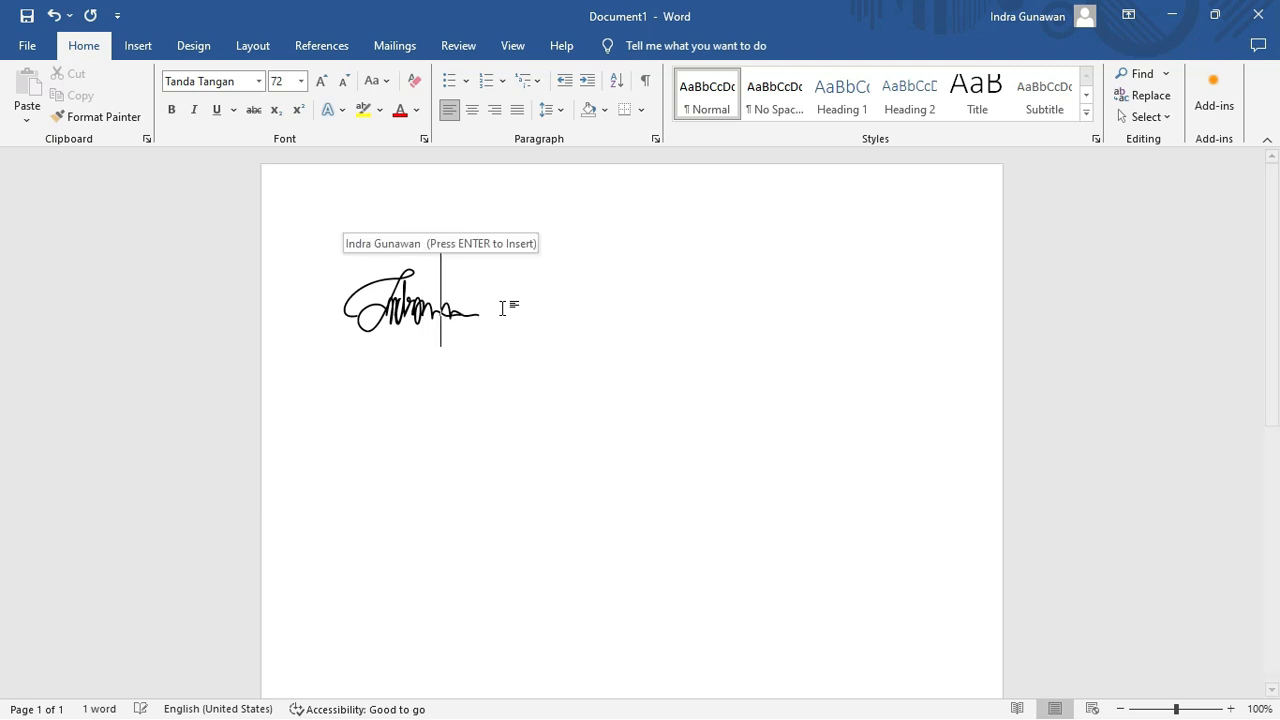
key("BackSpace")
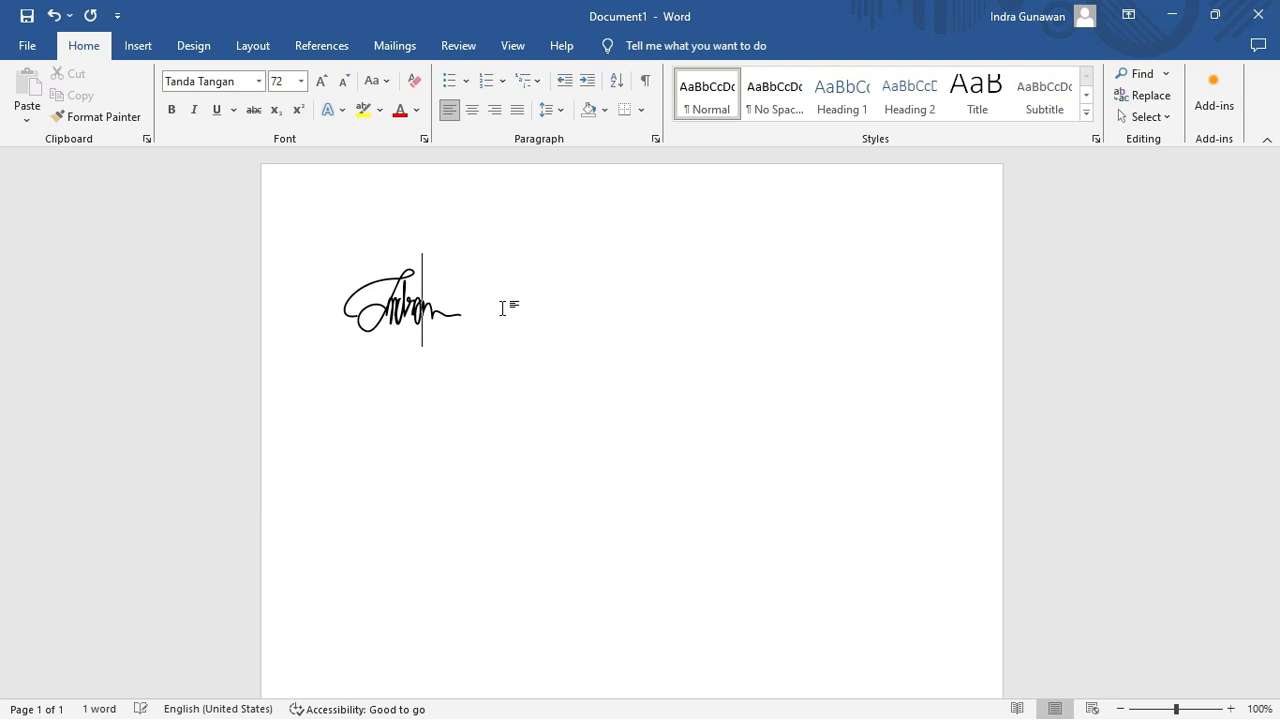
left_click(499, 308)
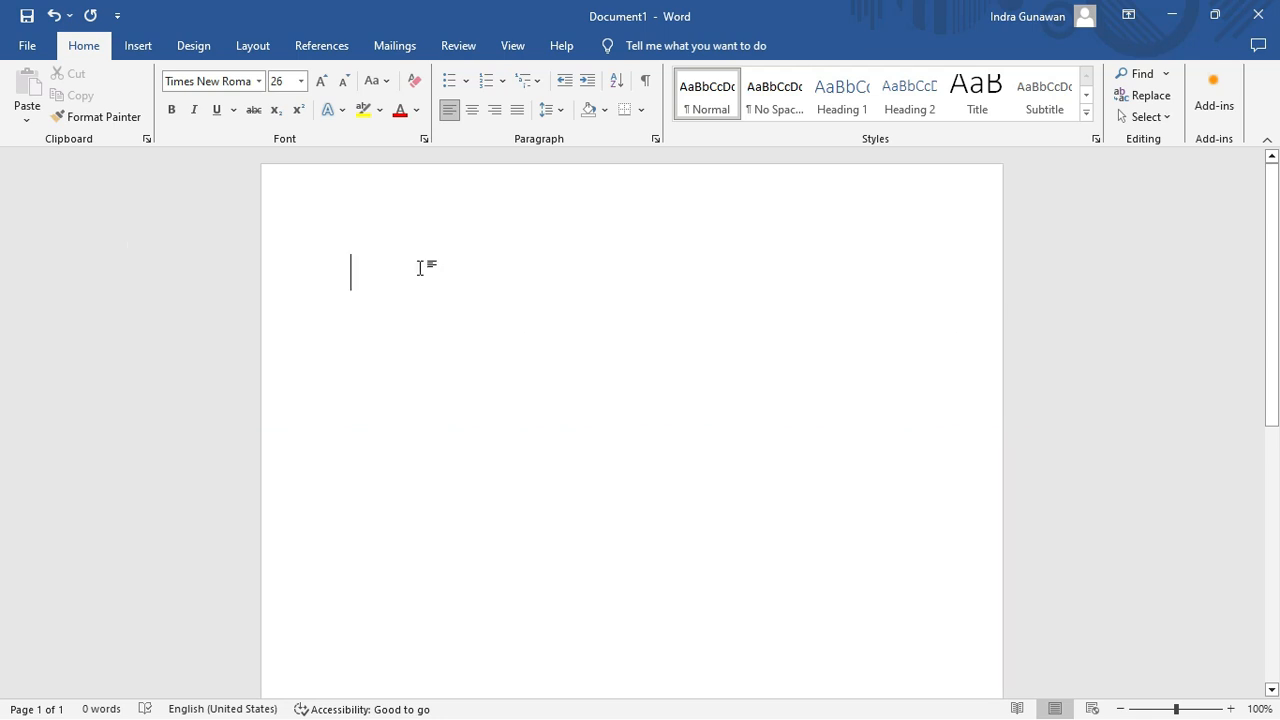
Type centred 'London, 12 April 2024', then the signer's name in parentheses below.
type("London")
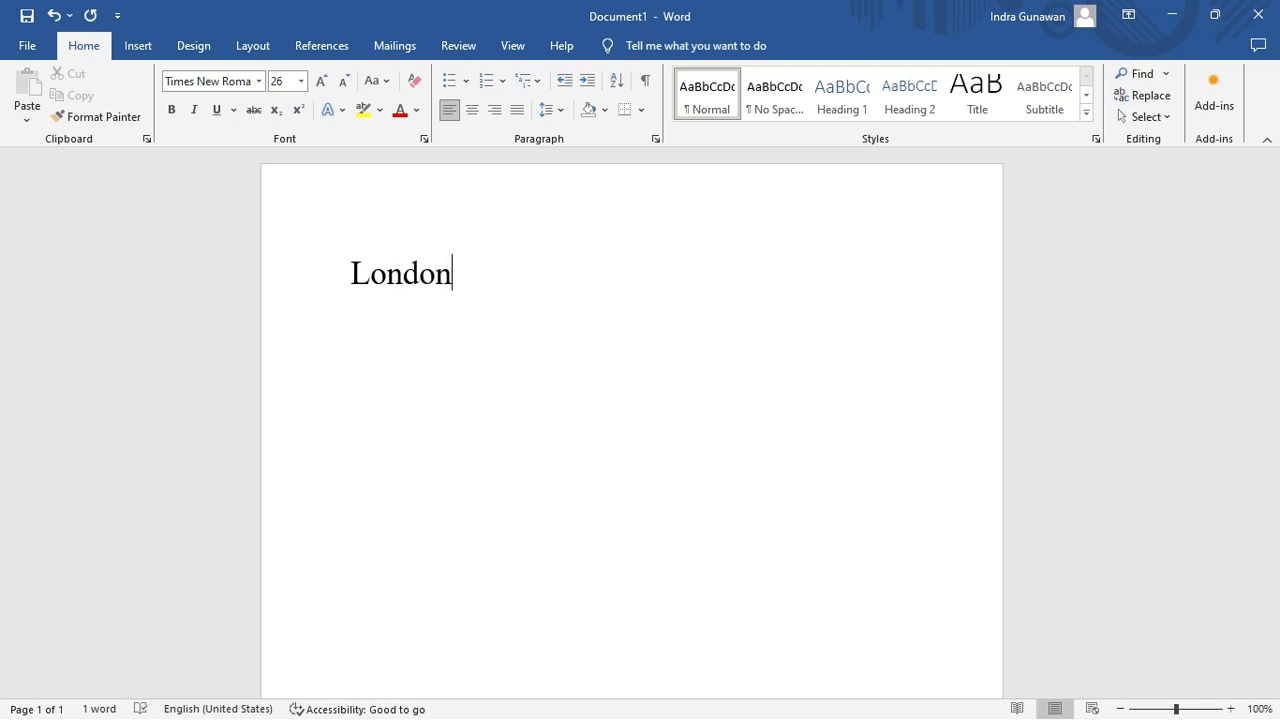
left_click(473, 109)
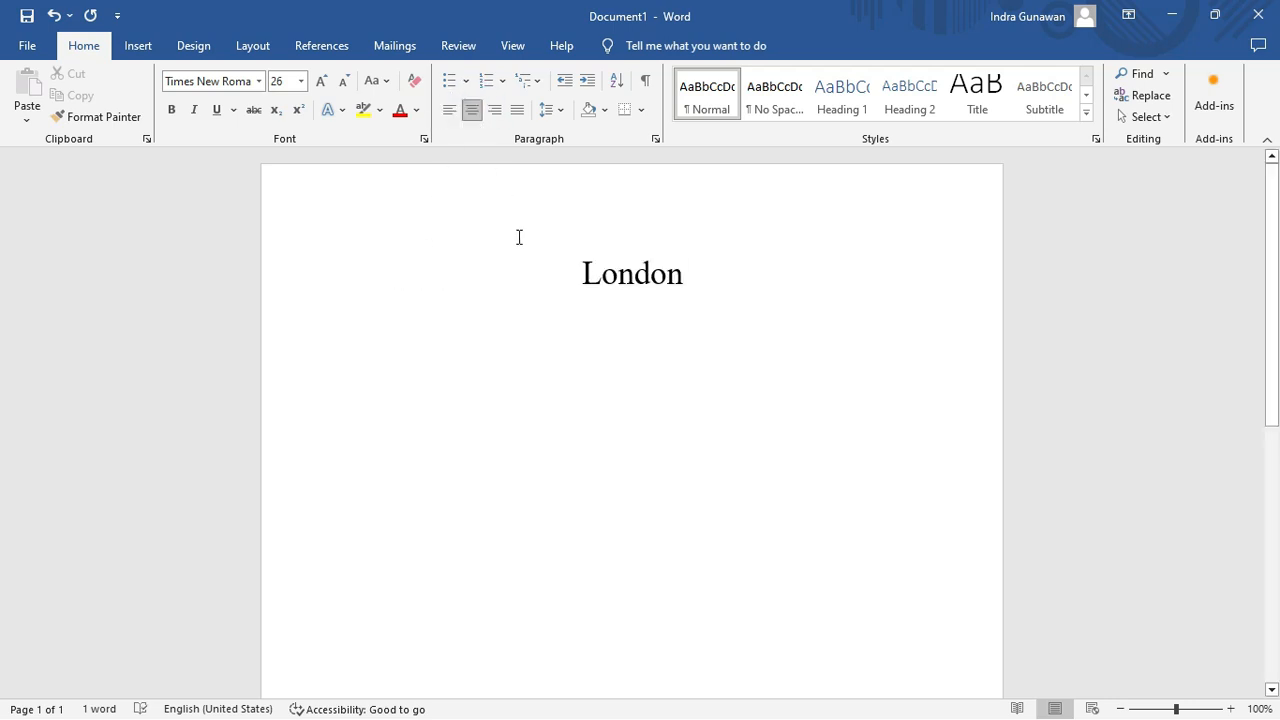
type(", ")
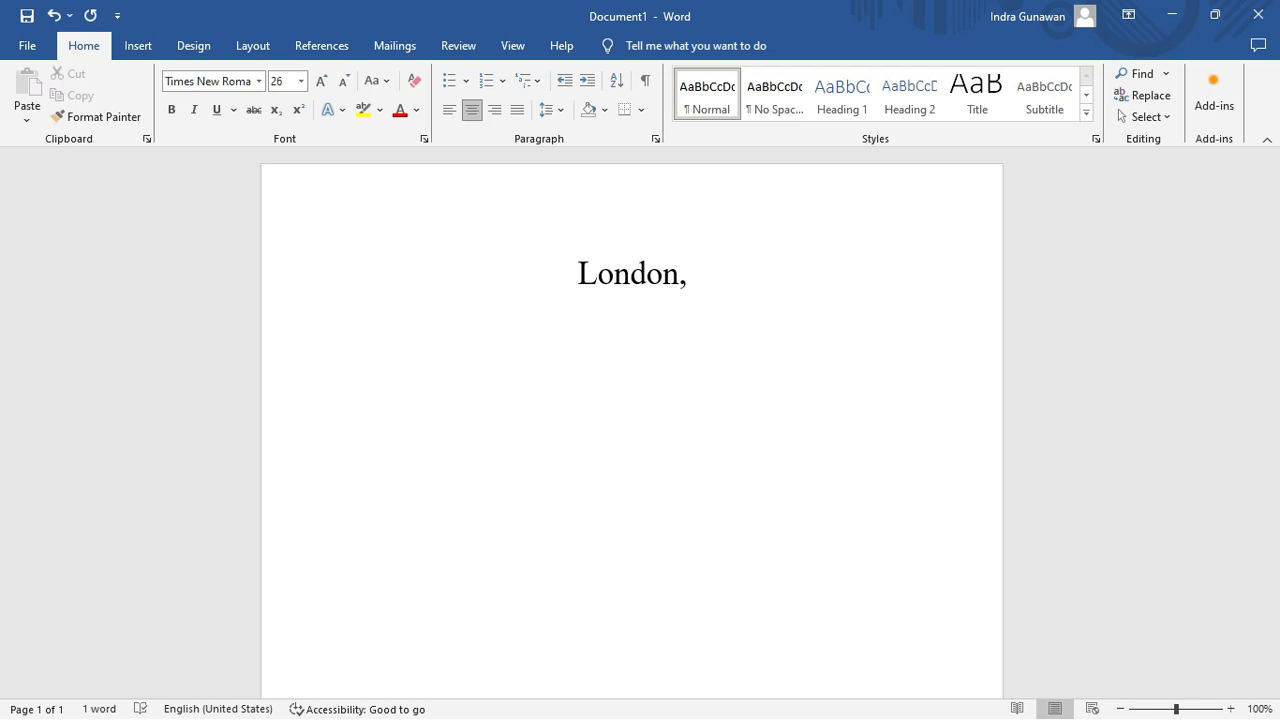
type("12")
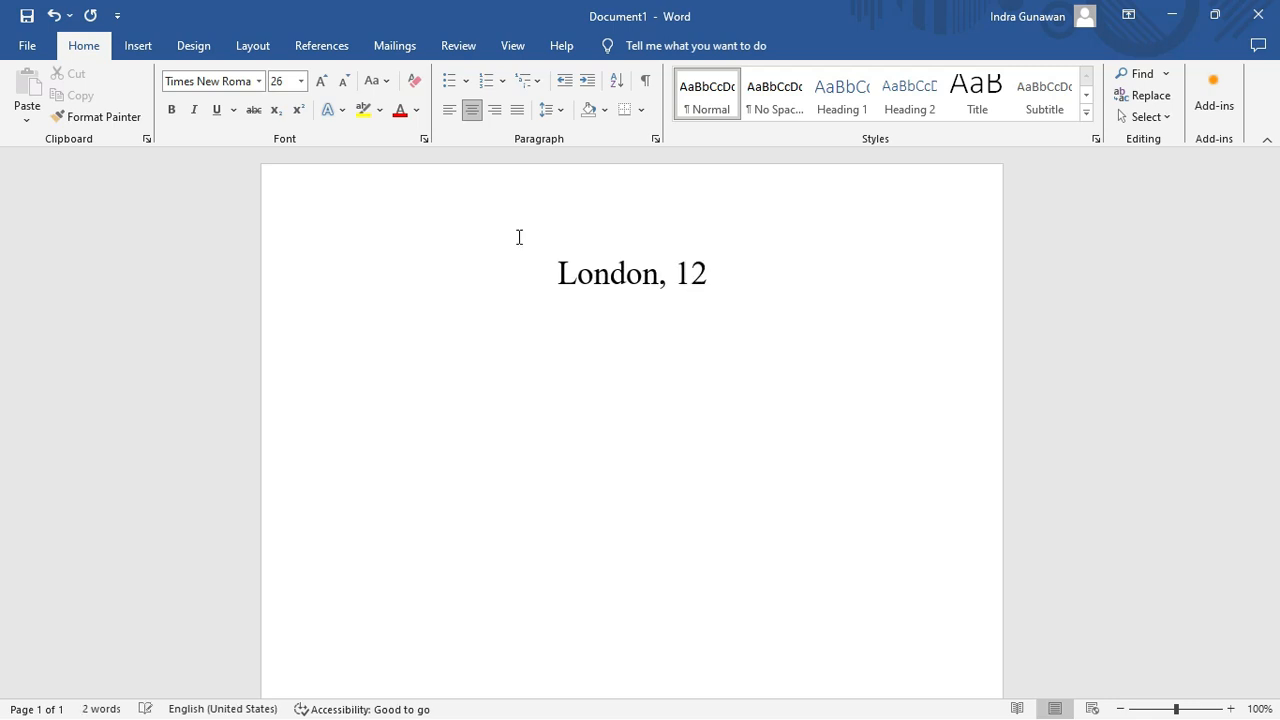
type(" April ")
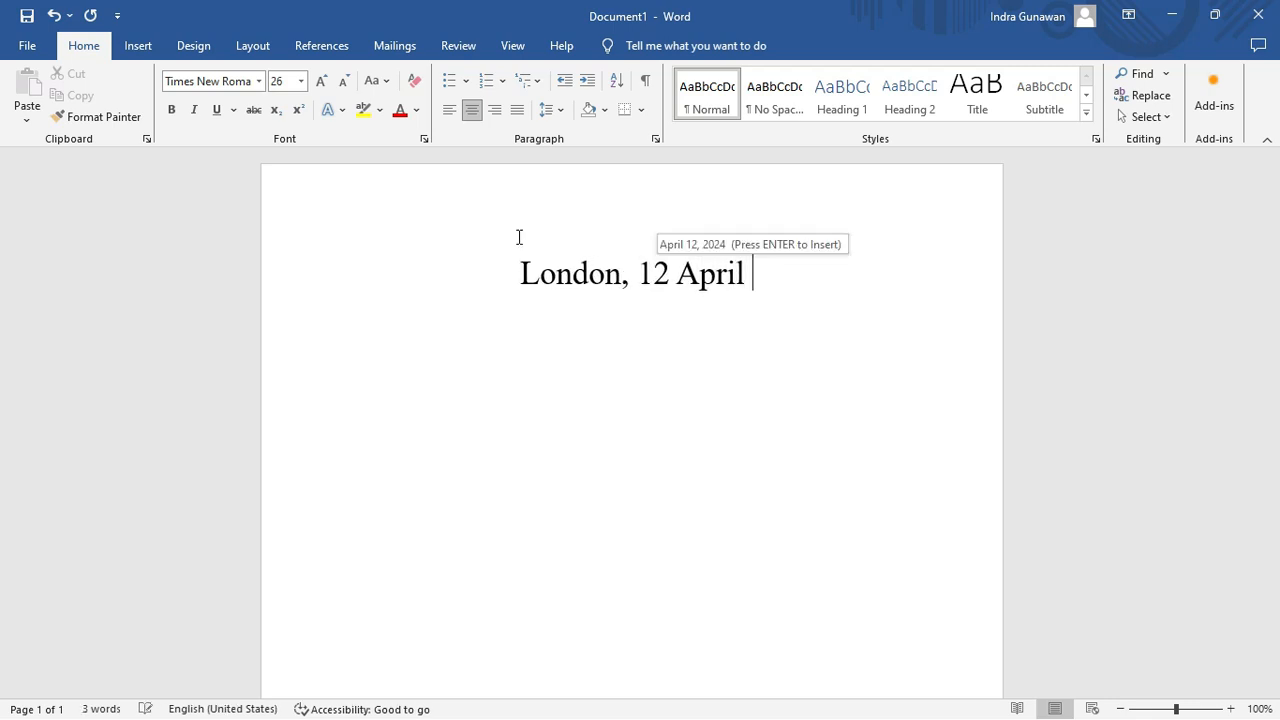
type("2024")
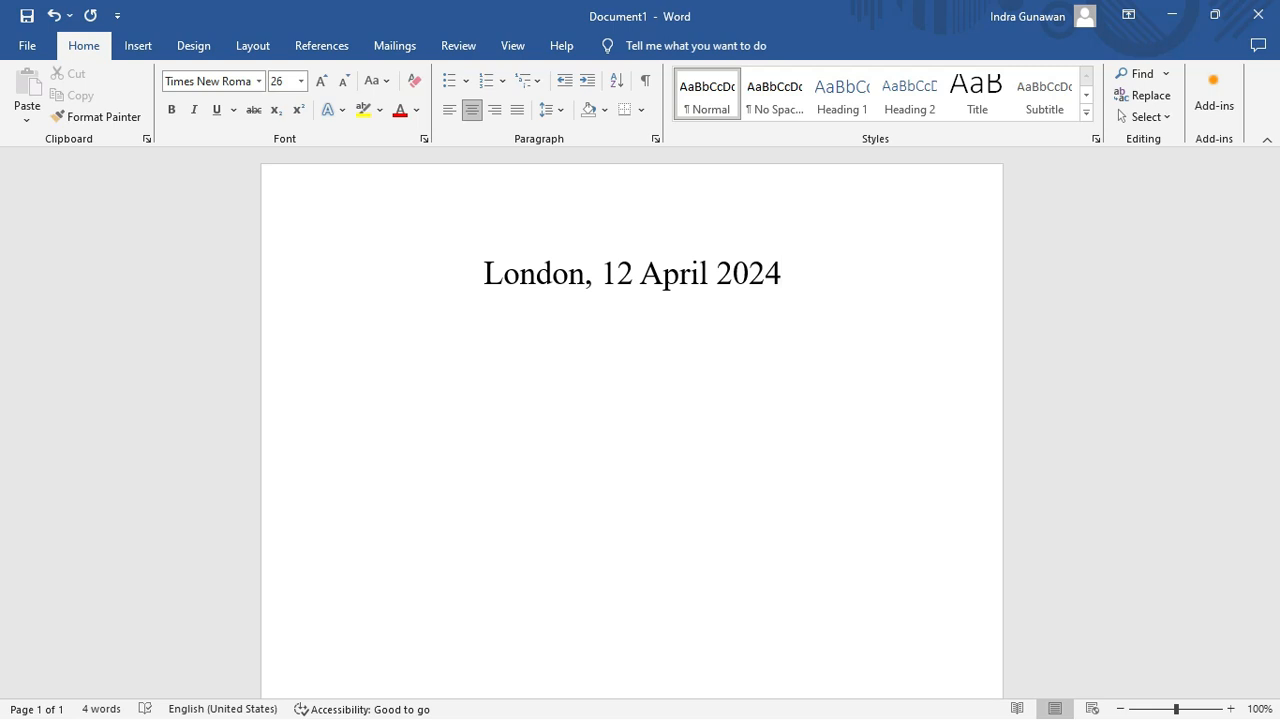
key("Return")
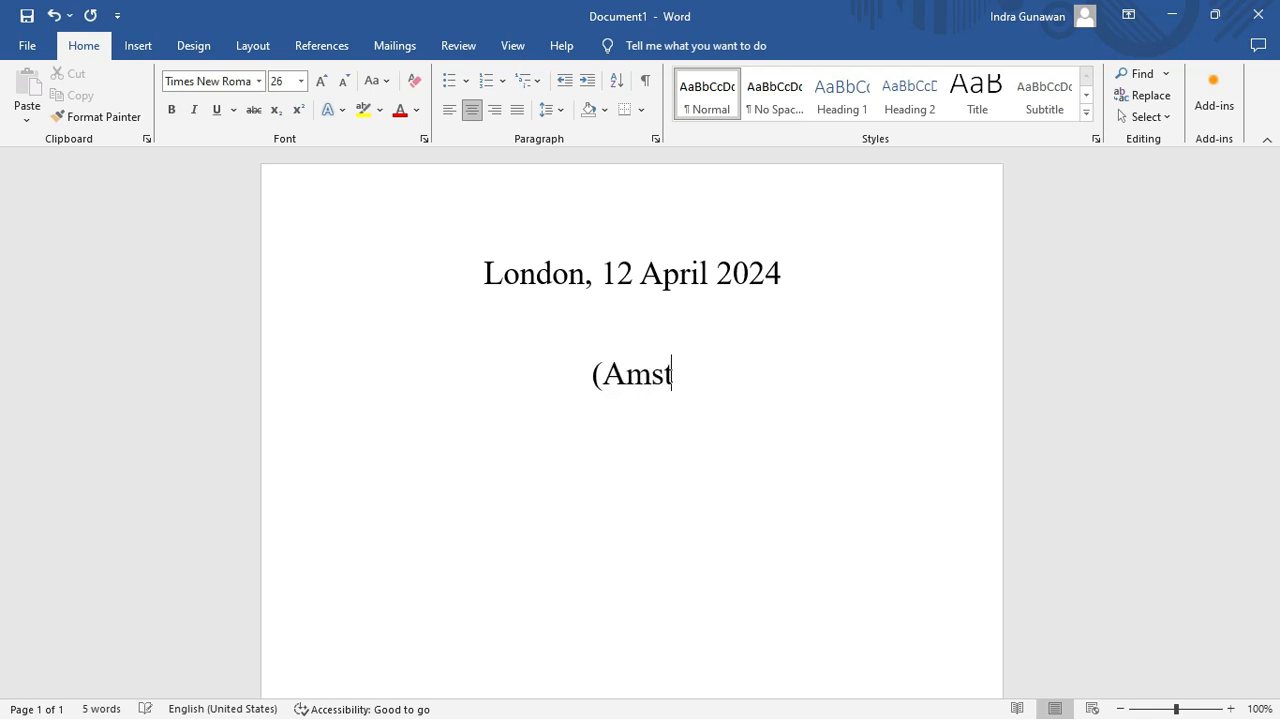
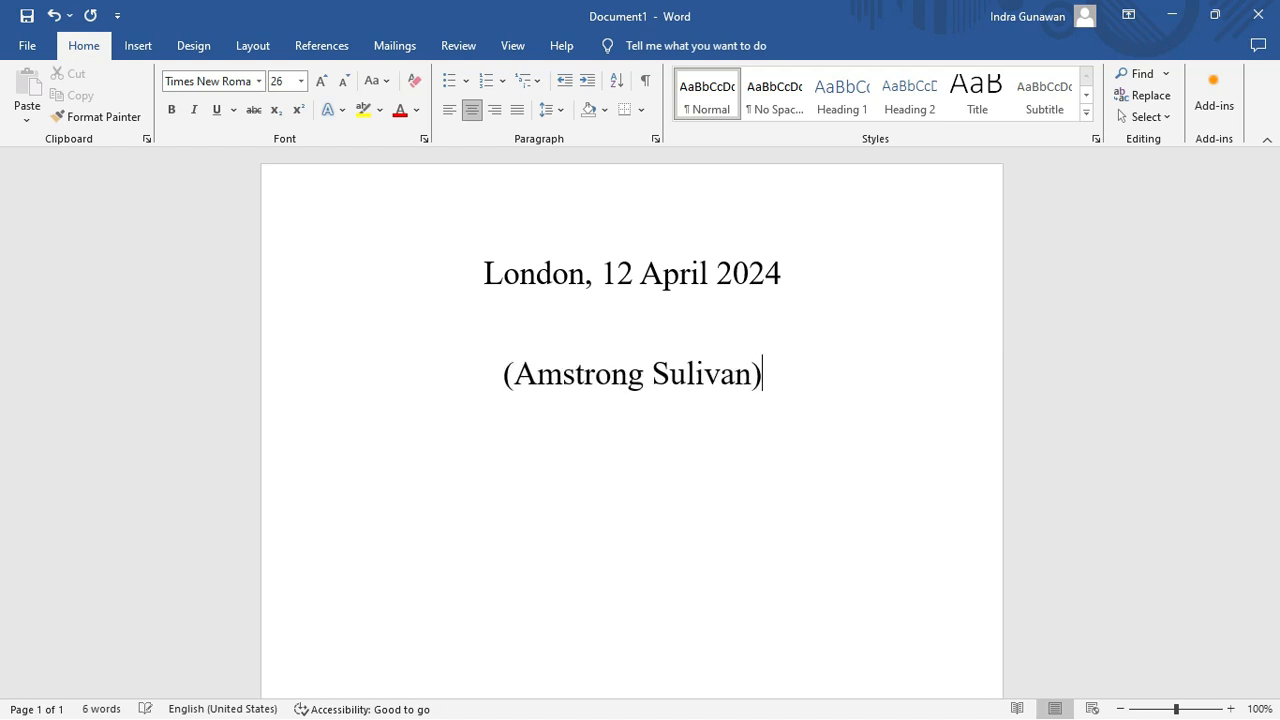
Underline the name line and set the empty line above it to the Tanda Tangan font.
left_click_drag(755, 374, 470, 404)
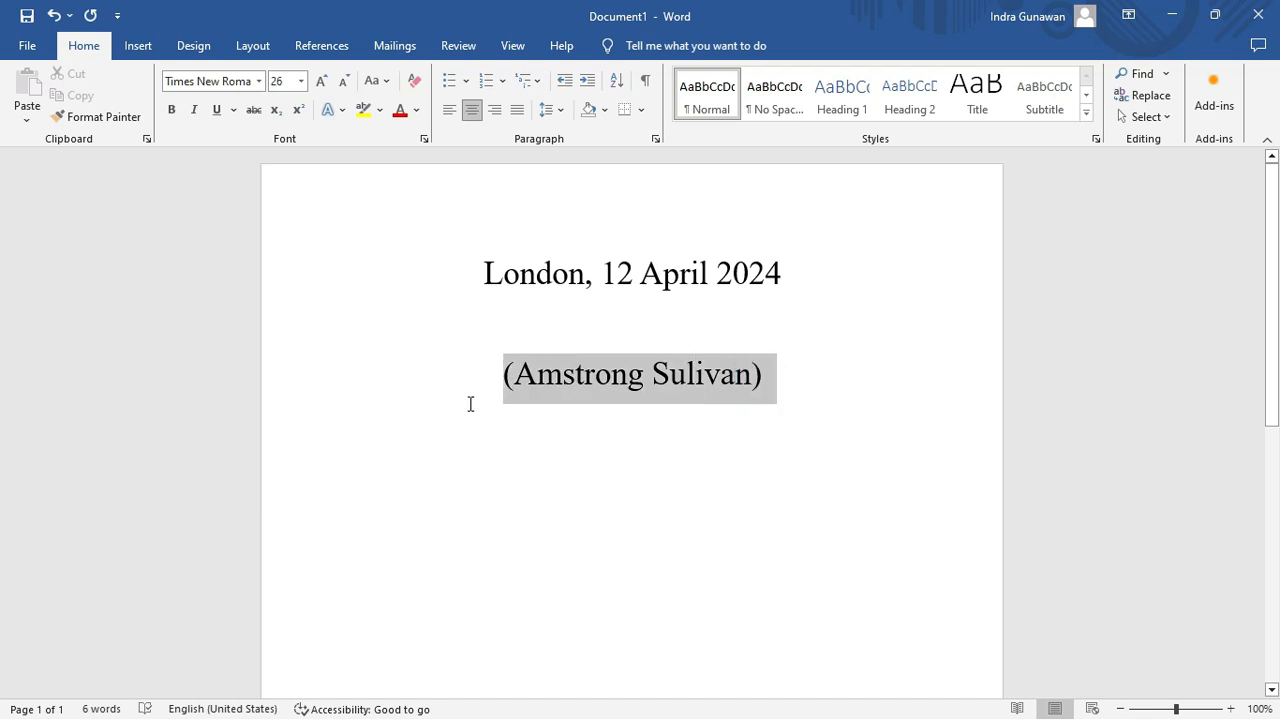
left_click(222, 110)
left_click(637, 323)
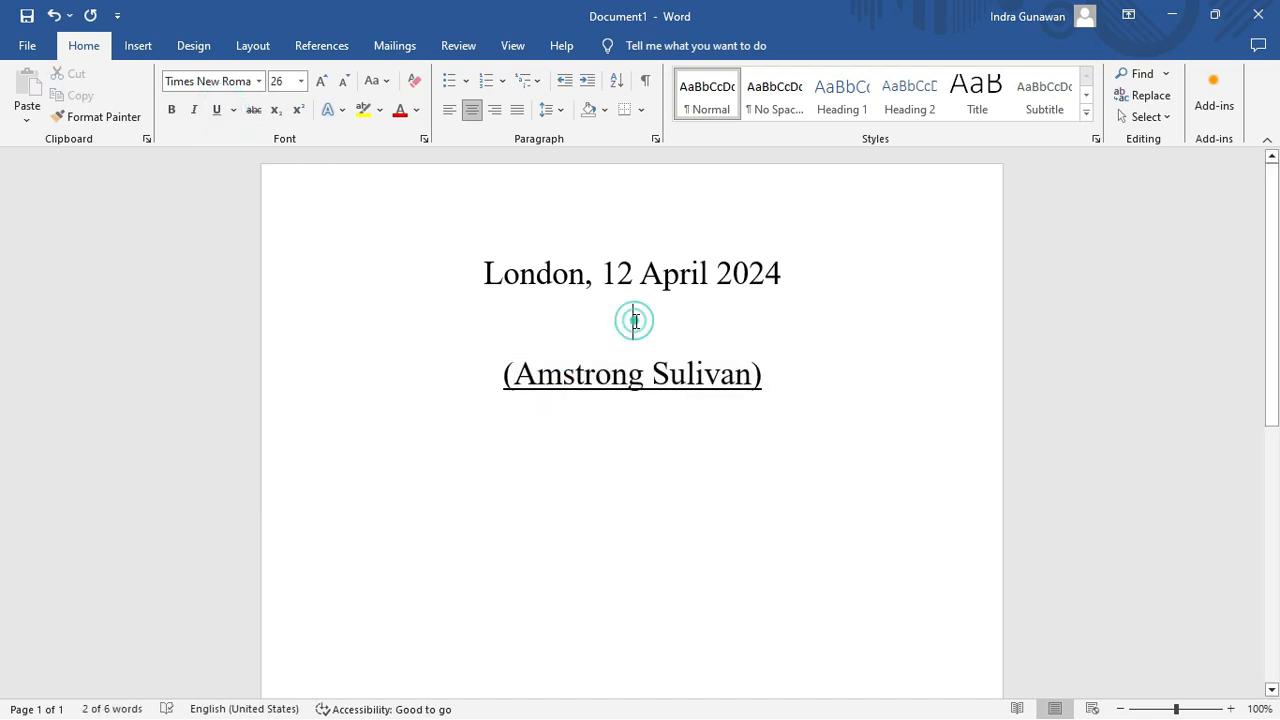
left_click(289, 81)
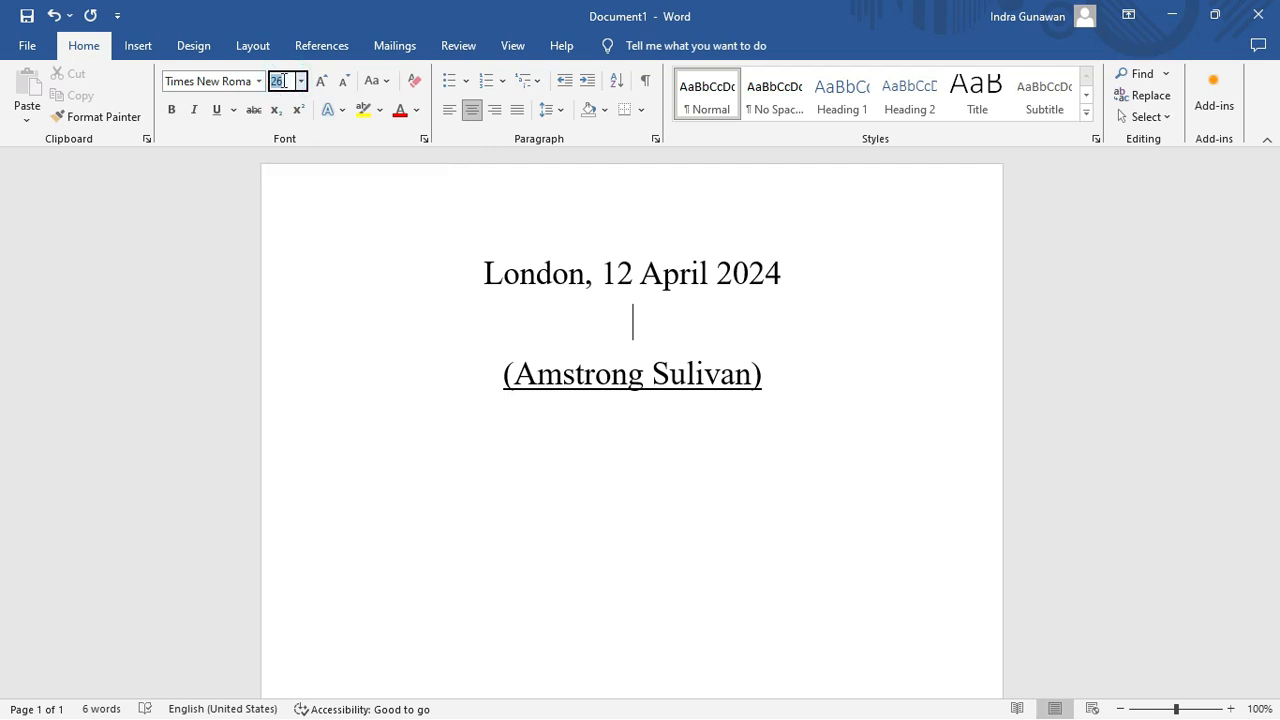
left_click(258, 81)
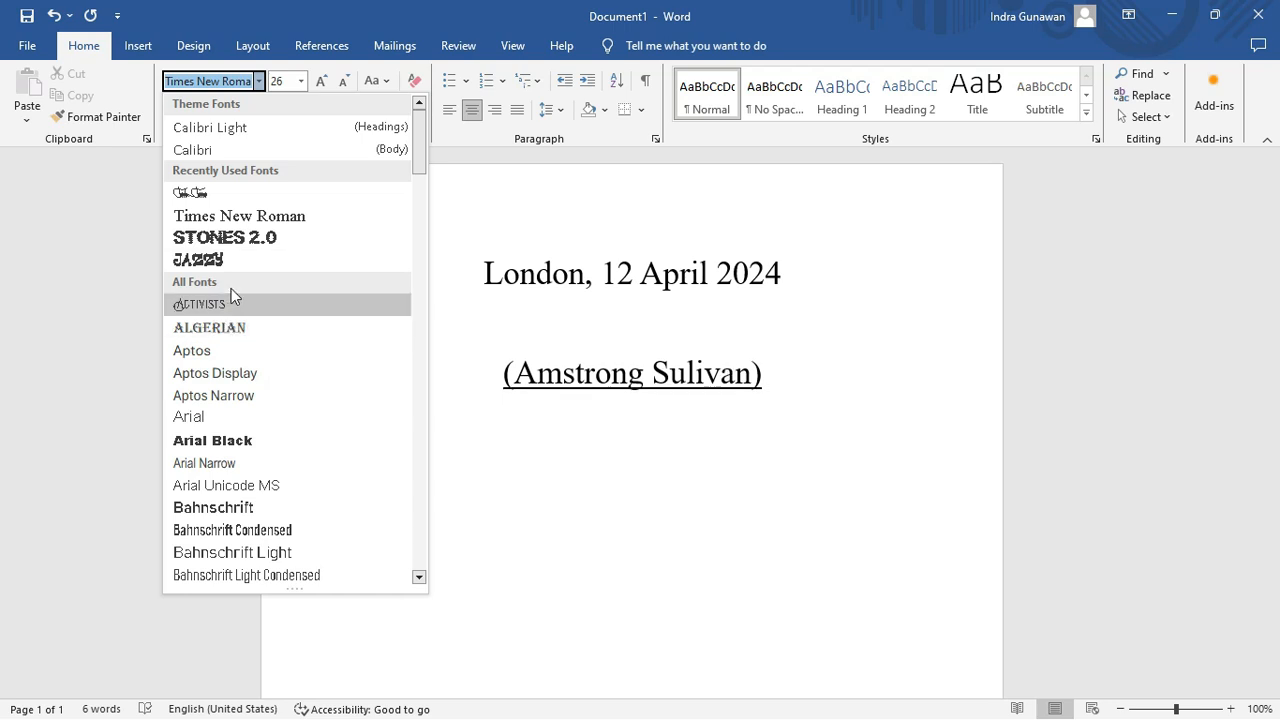
left_click(204, 201)
Set the signature font size to 120 pt, after first trying 150.
left_click(287, 82)
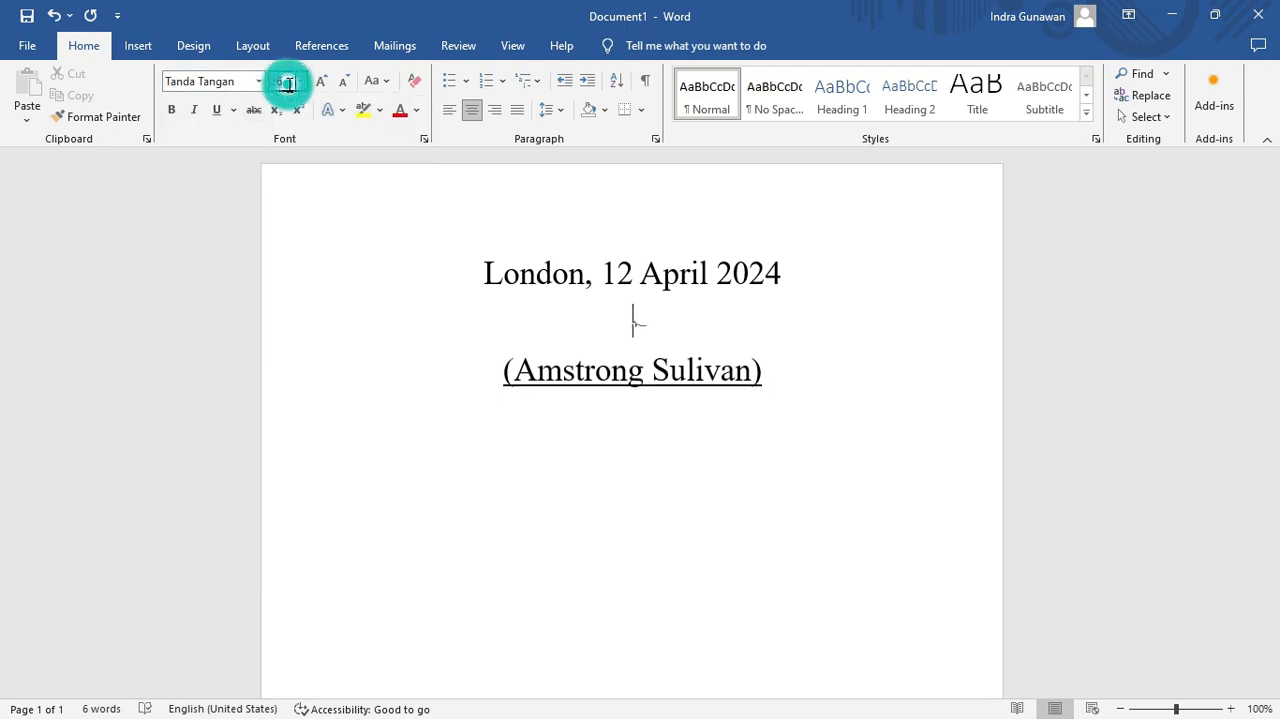
type("1")
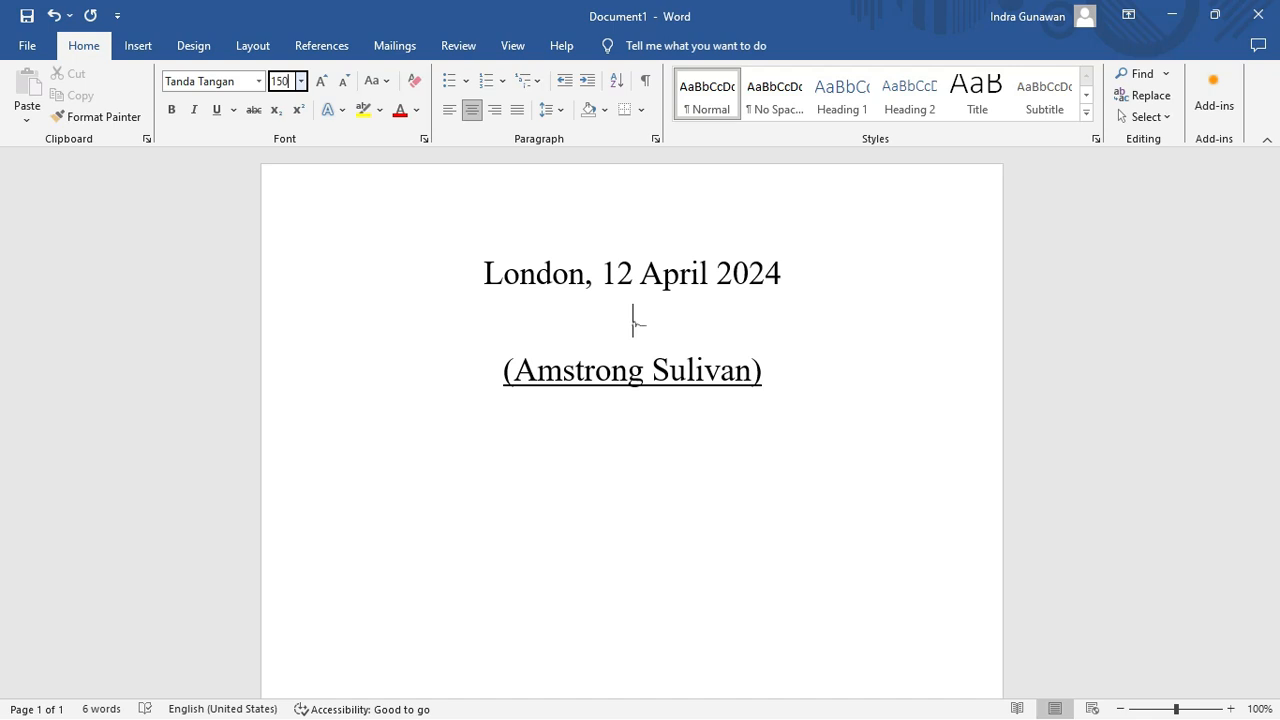
type("50")
key("Return")
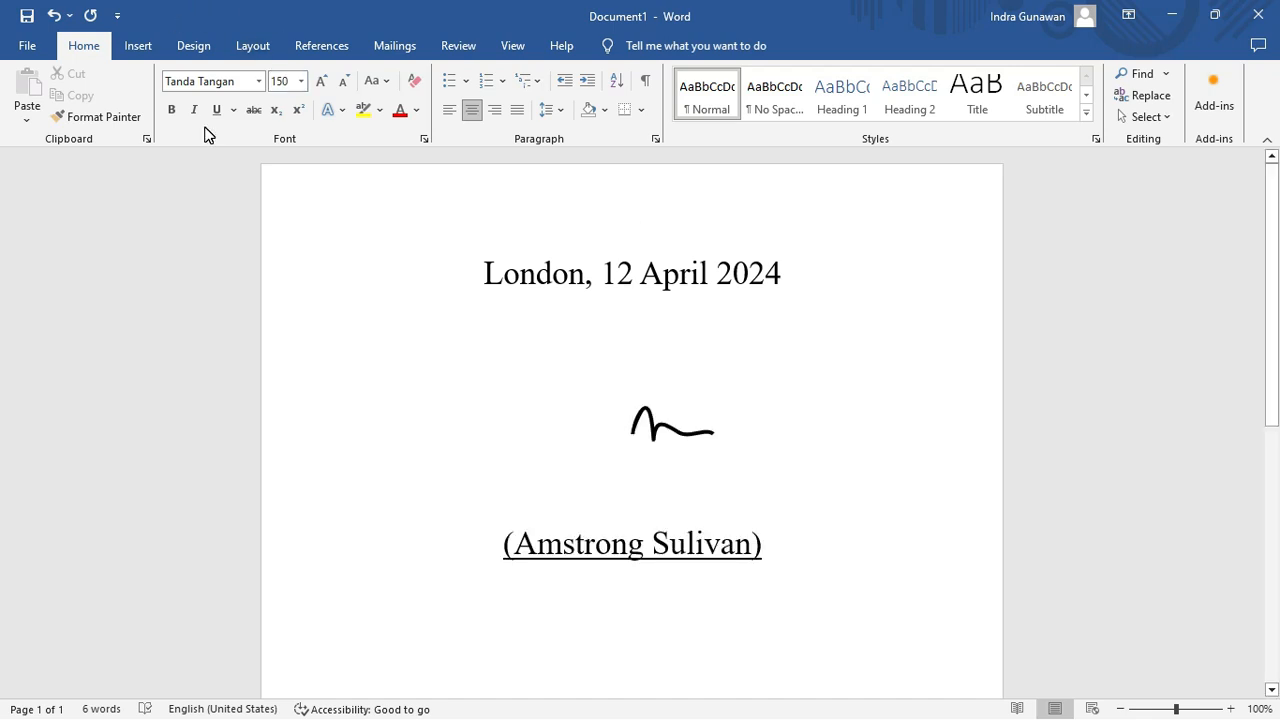
left_click(287, 80)
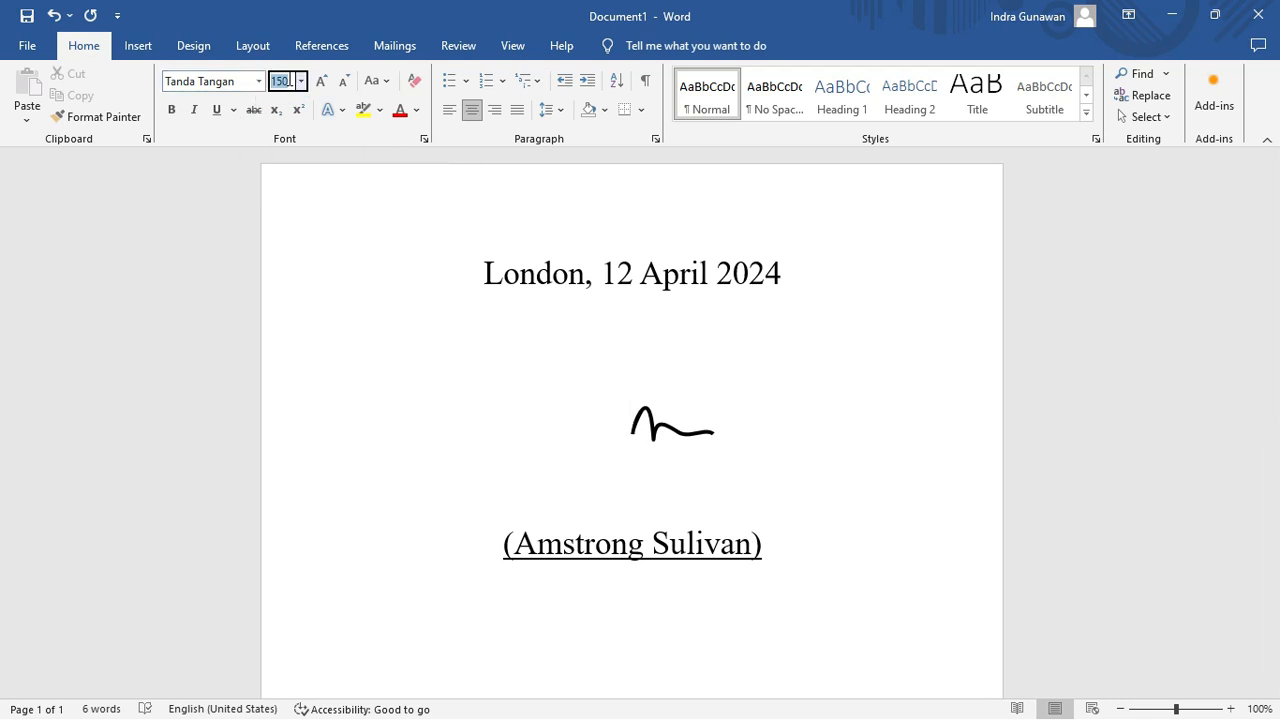
type("120")
key("Return")
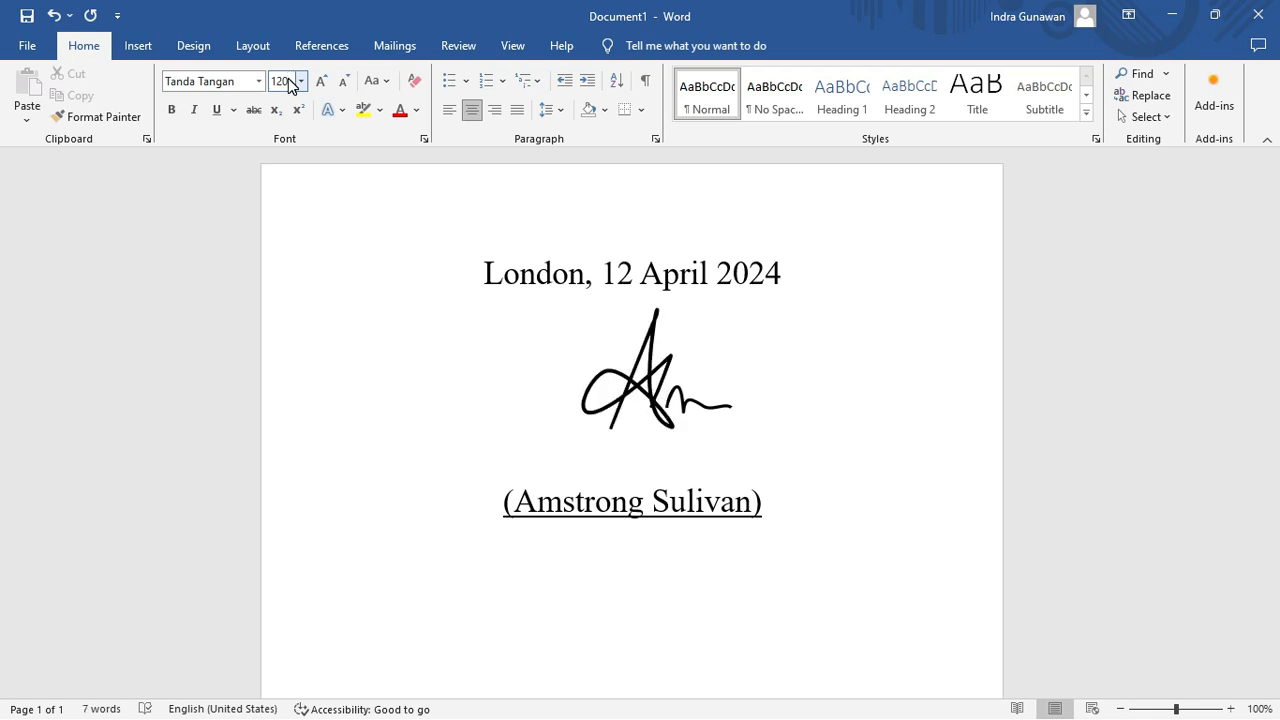
Type 'mma' and 'S' into the signature, restoring Tanda Tangan after an accidental switch to Calibri.
type("m")
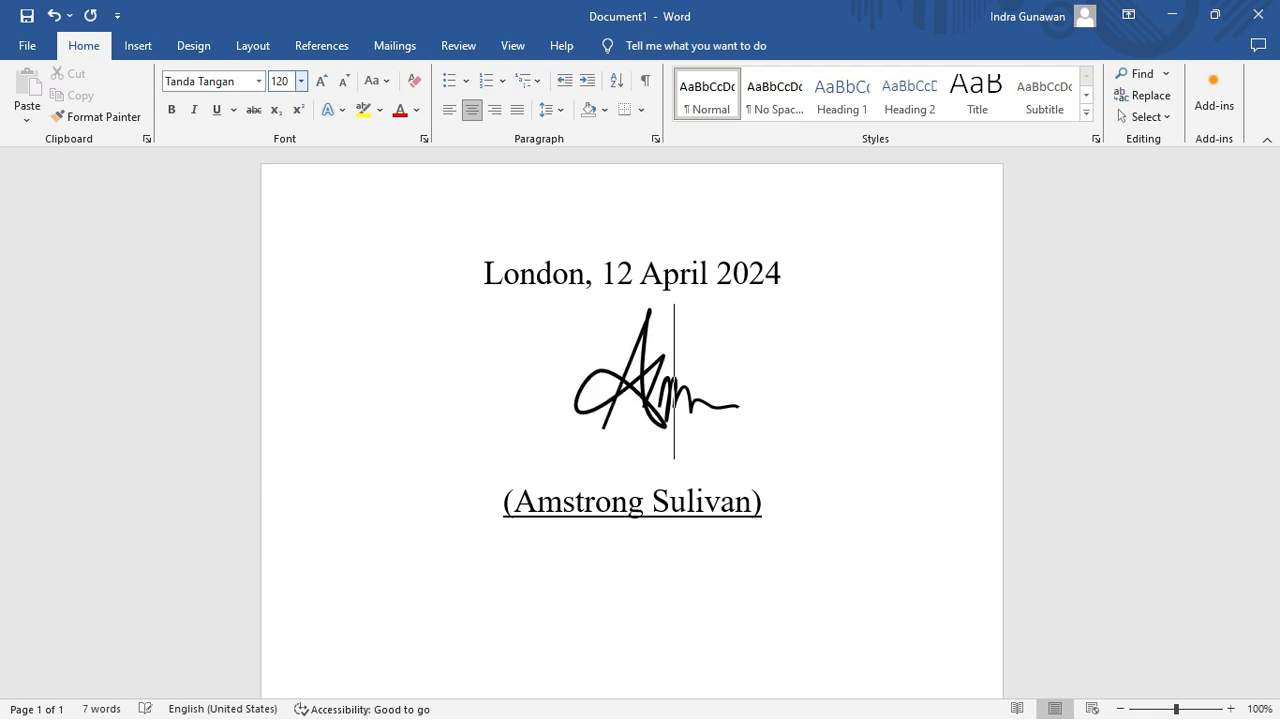
type("m")
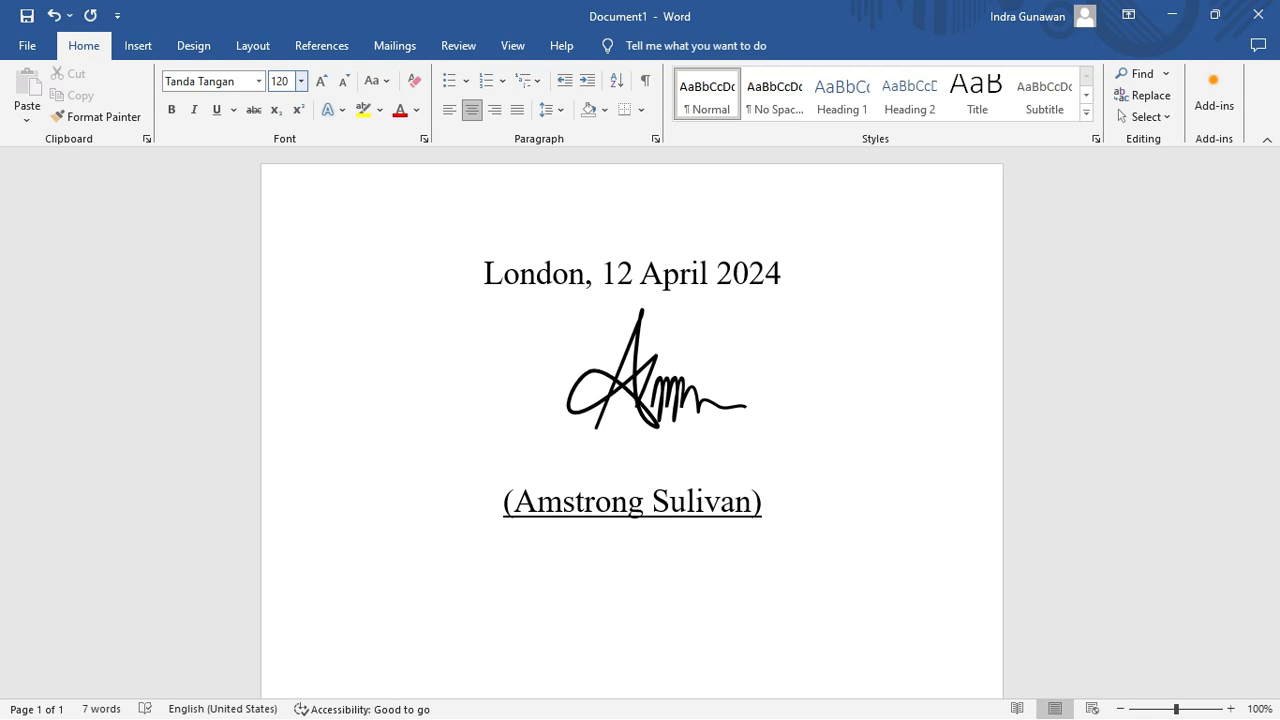
type("a")
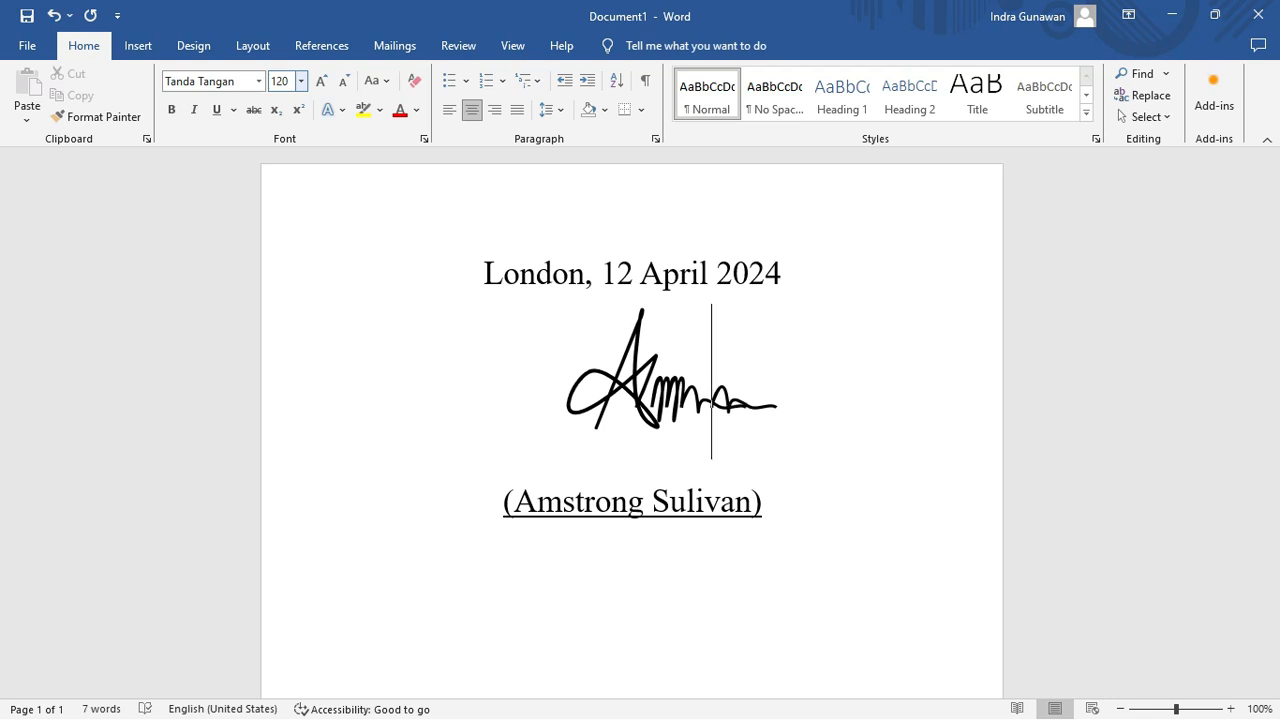
left_click(259, 81)
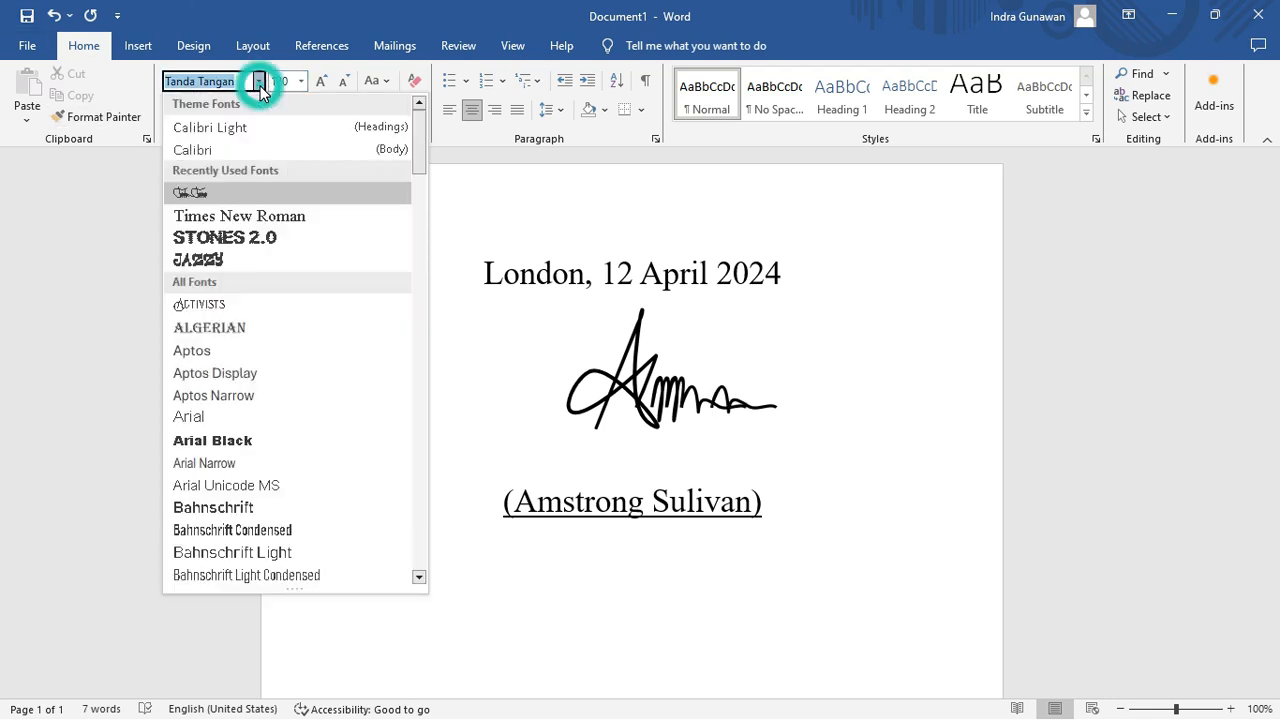
left_click(222, 150)
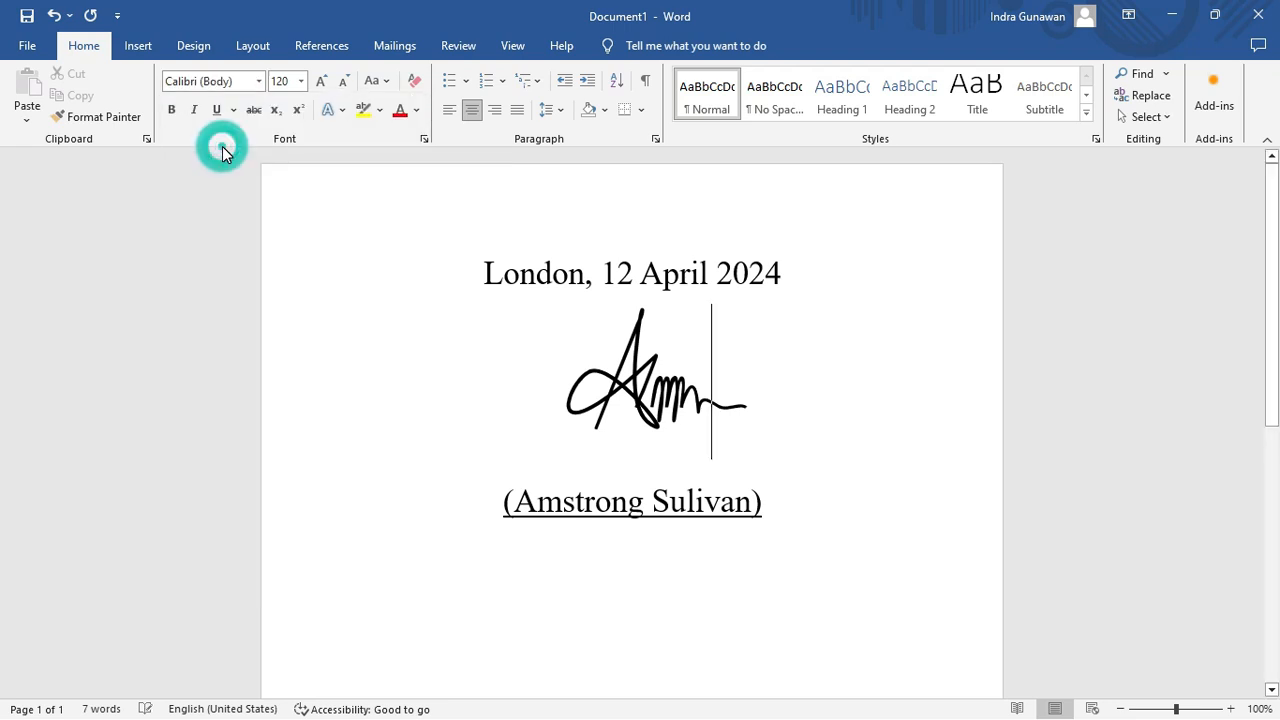
key("Right")
key("Right")
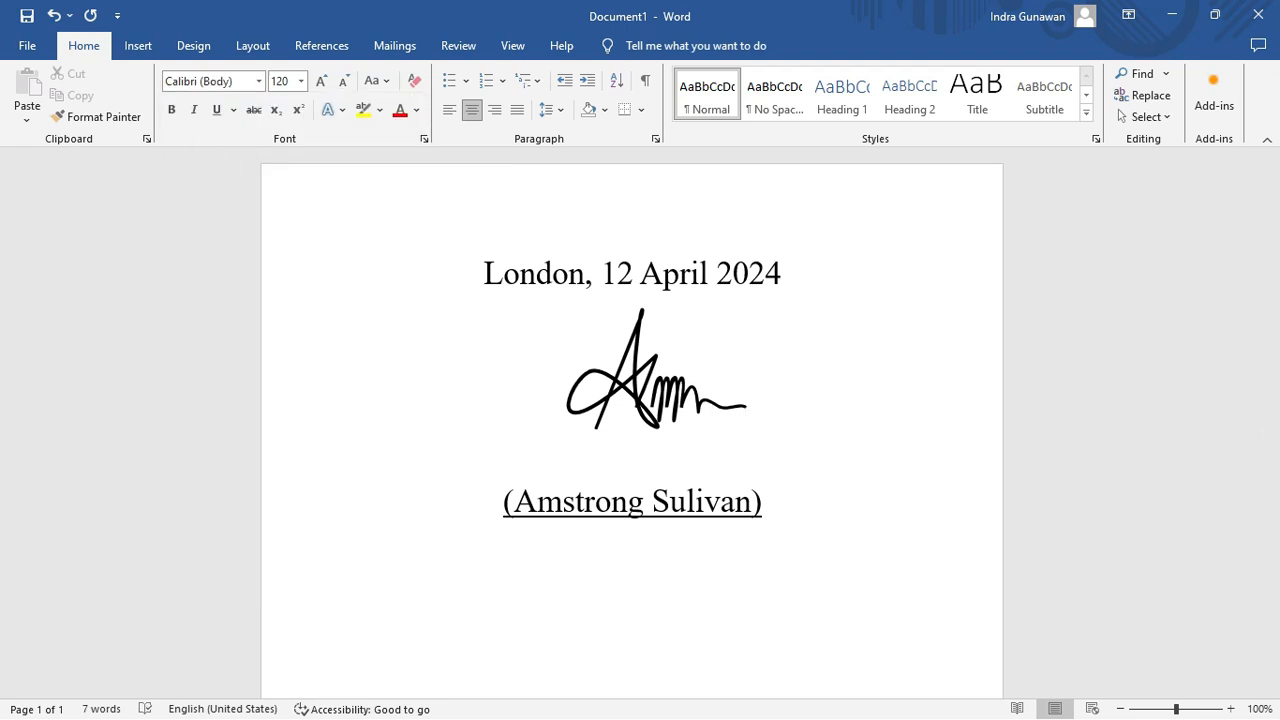
left_click(259, 81)
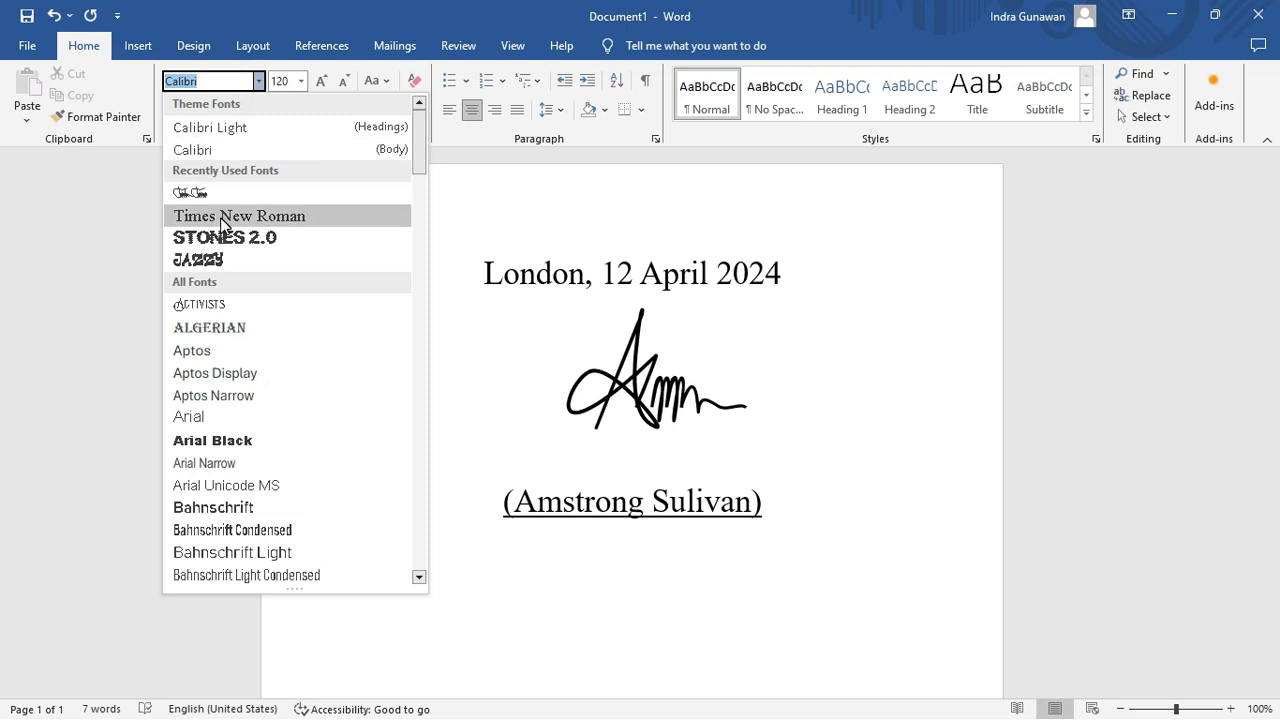
left_click(211, 194)
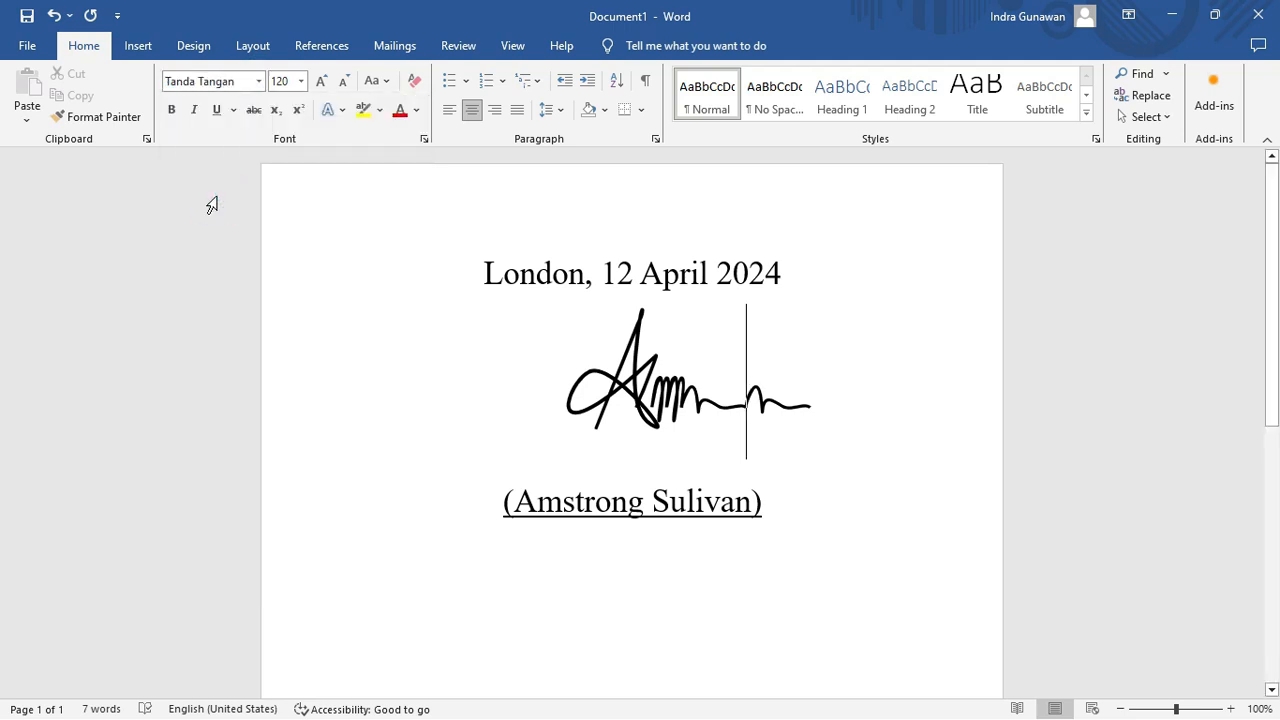
type("S")
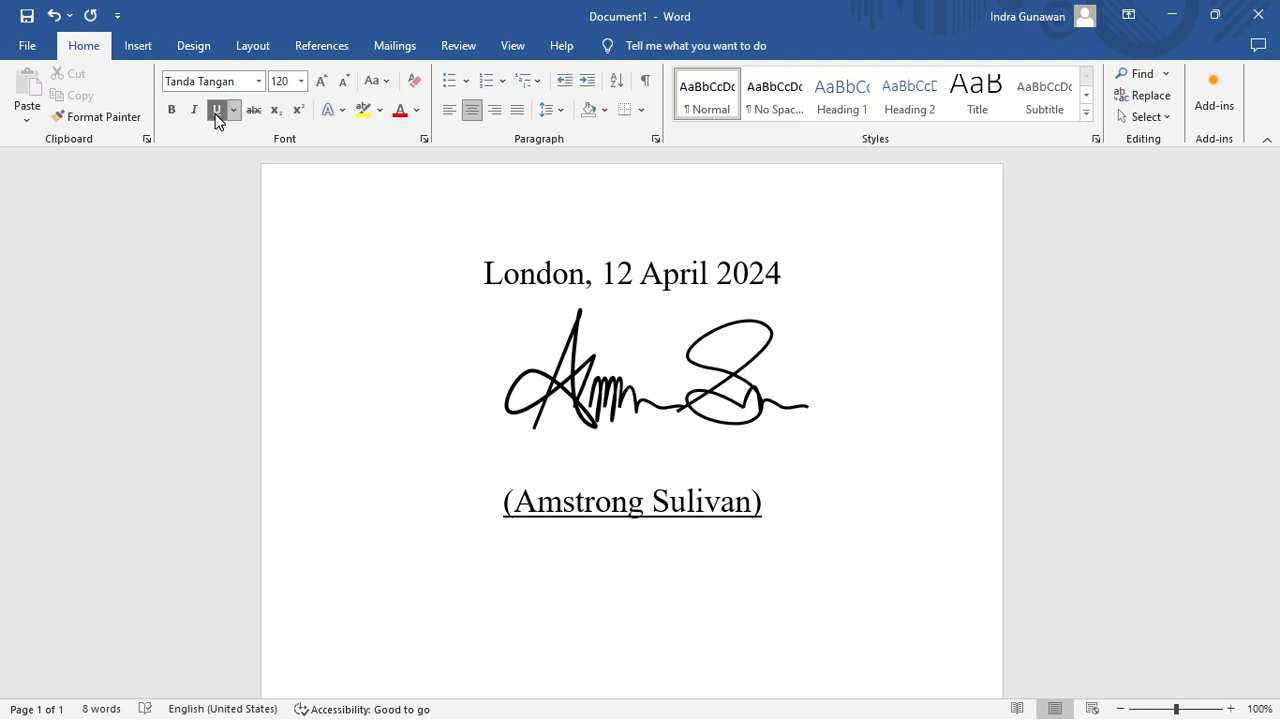
left_click(221, 246)
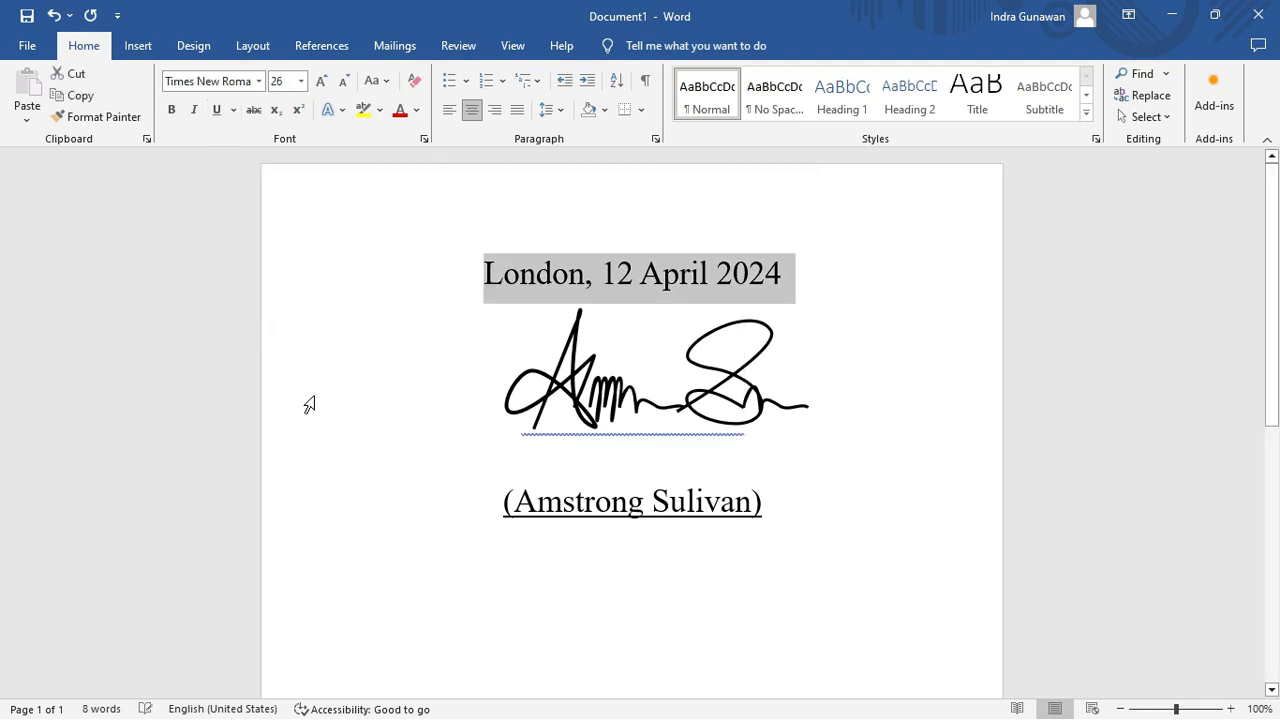
left_click(340, 423)
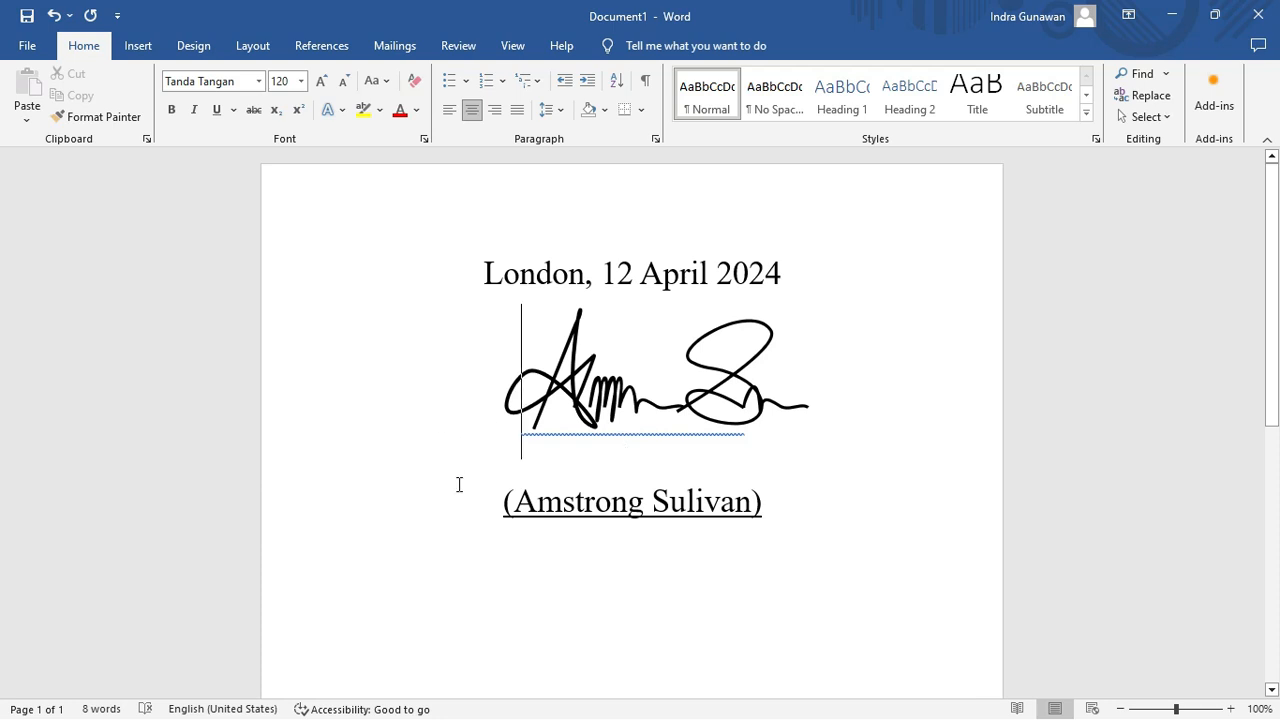
left_click(679, 407)
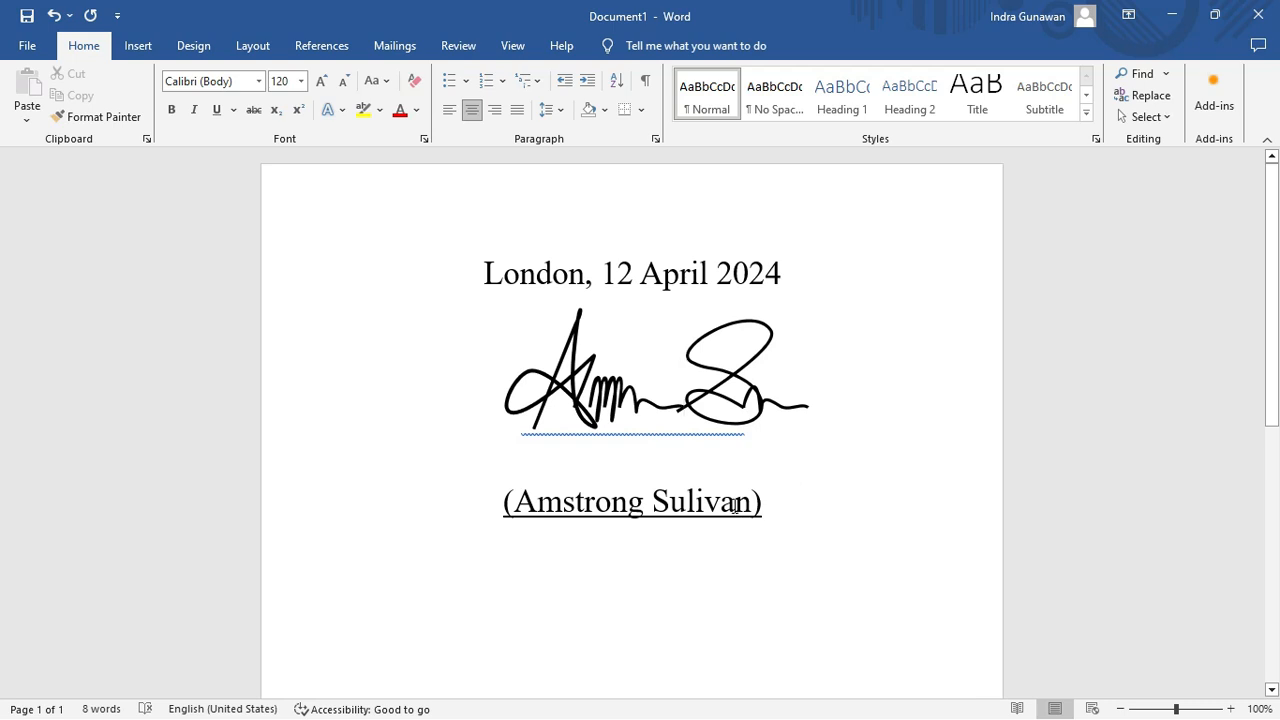
left_click(646, 501)
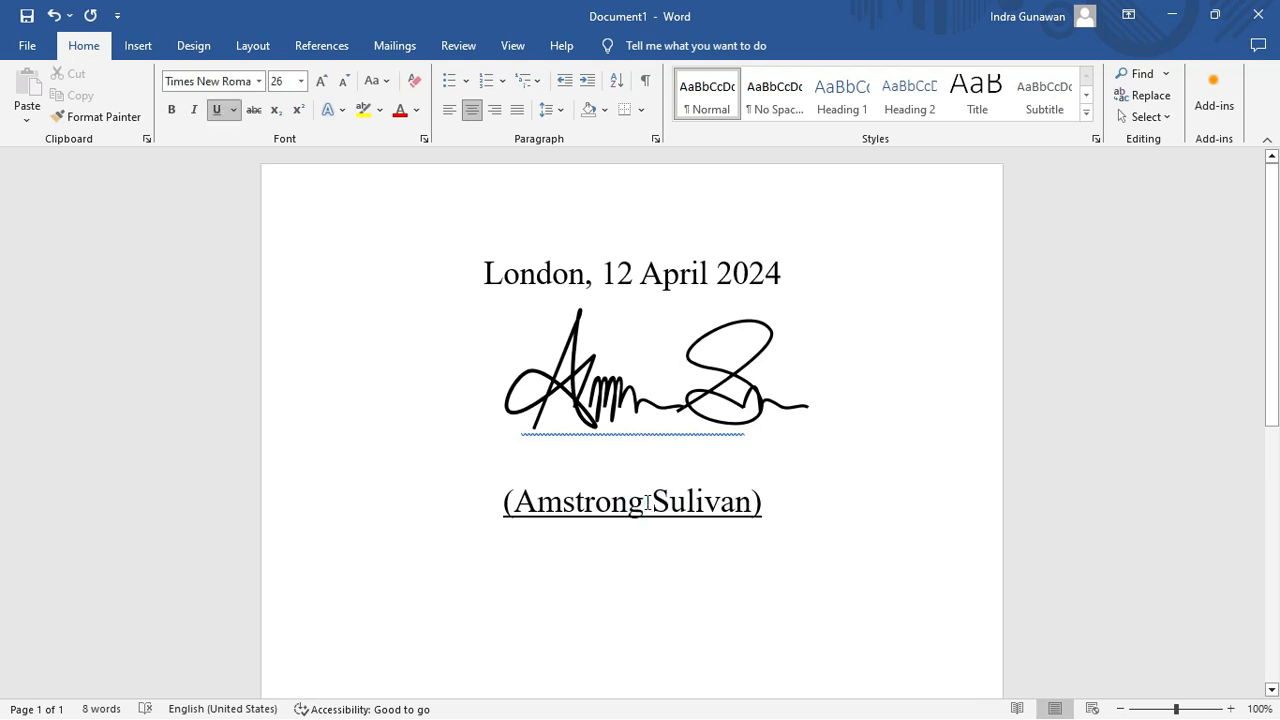
left_click(657, 610)
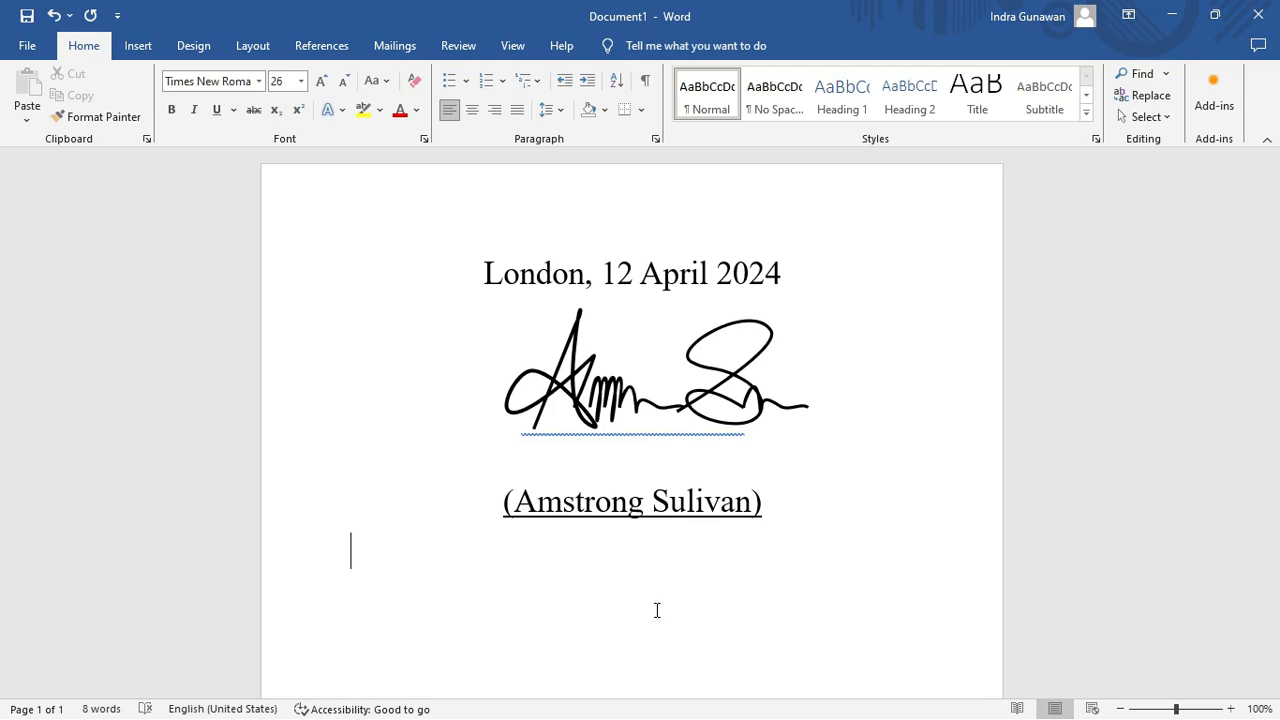
key("super")
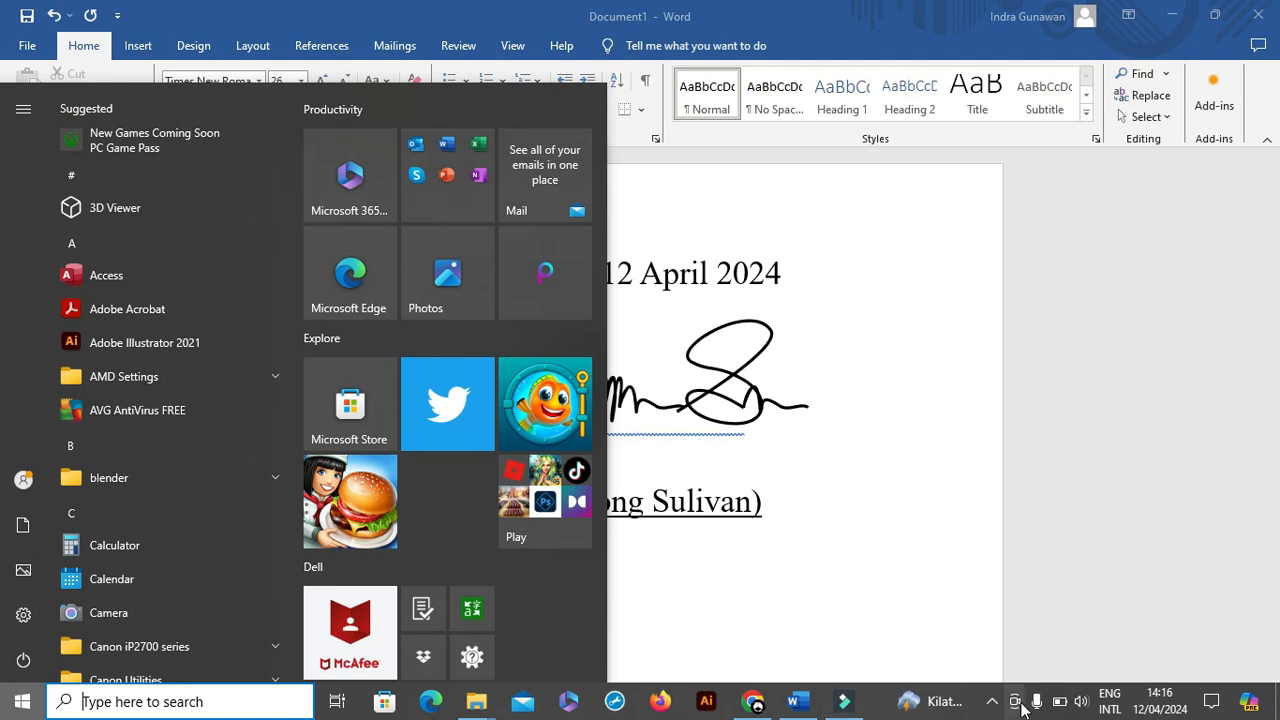
left_click(993, 704)
right_click(1052, 626)
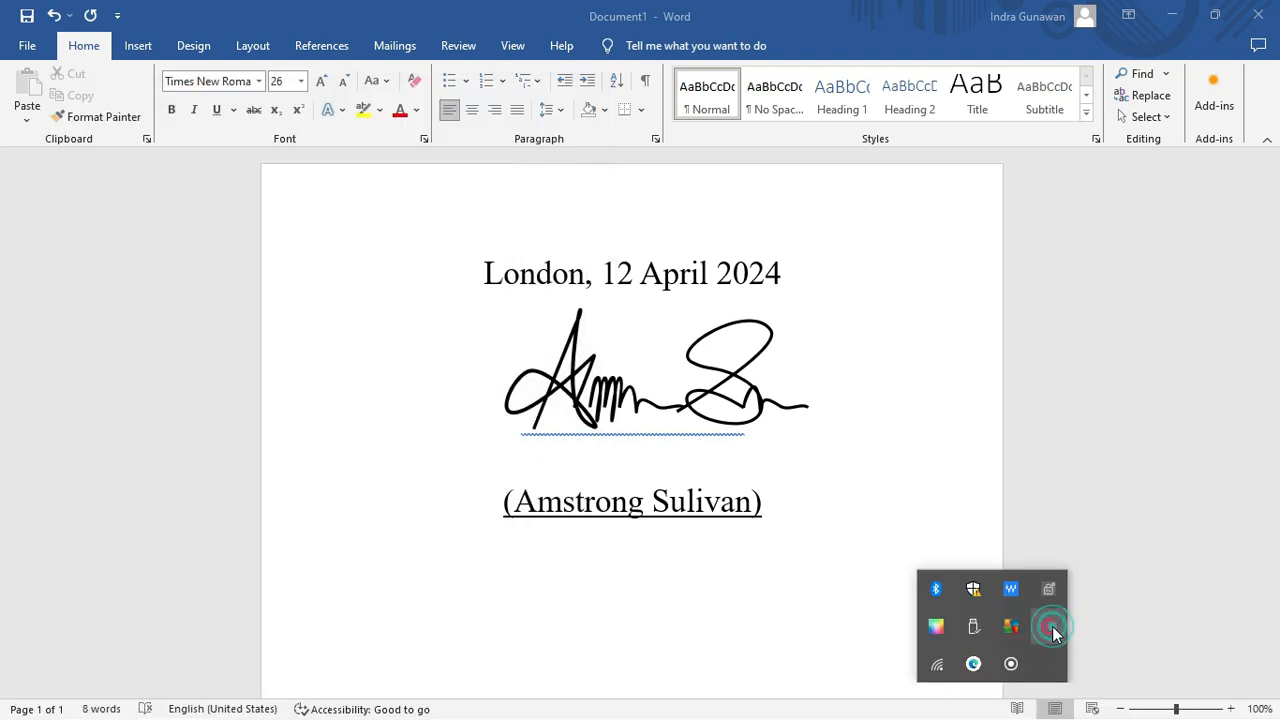